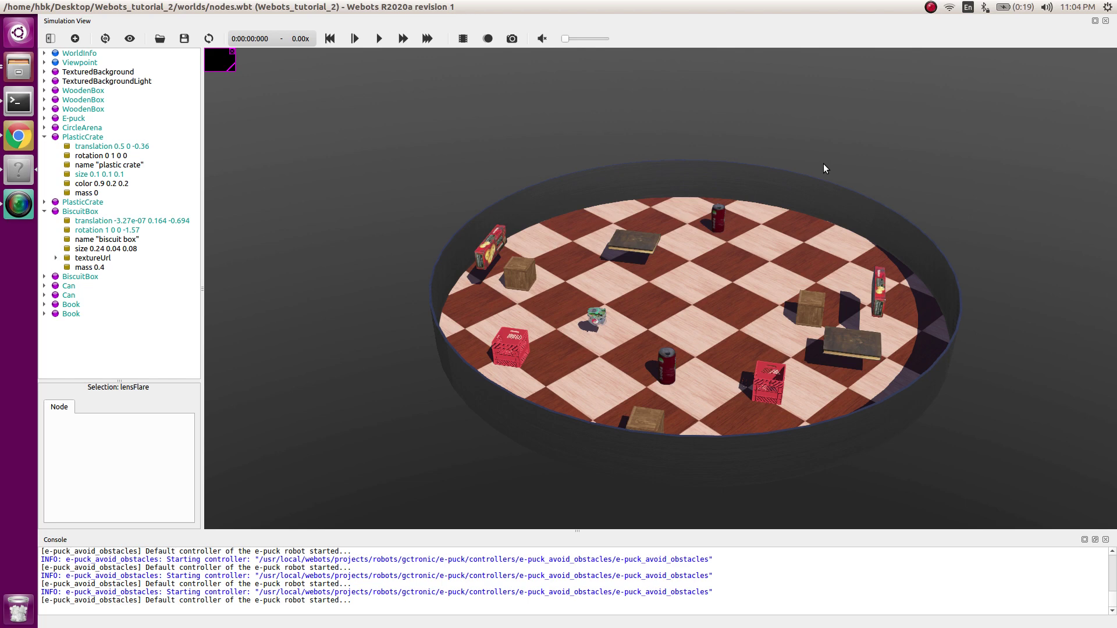
# Change the Viewpoint's fieldOfView from 1 to 0.8 and orbit the camera around the arena
pyautogui.click(44, 62)
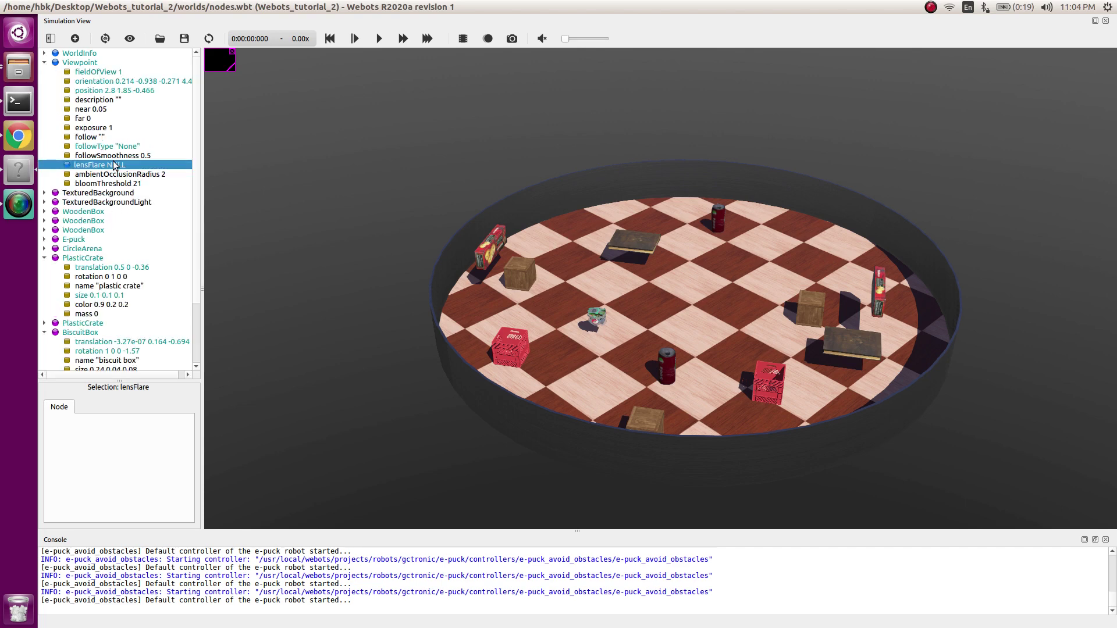
pyautogui.click(108, 72)
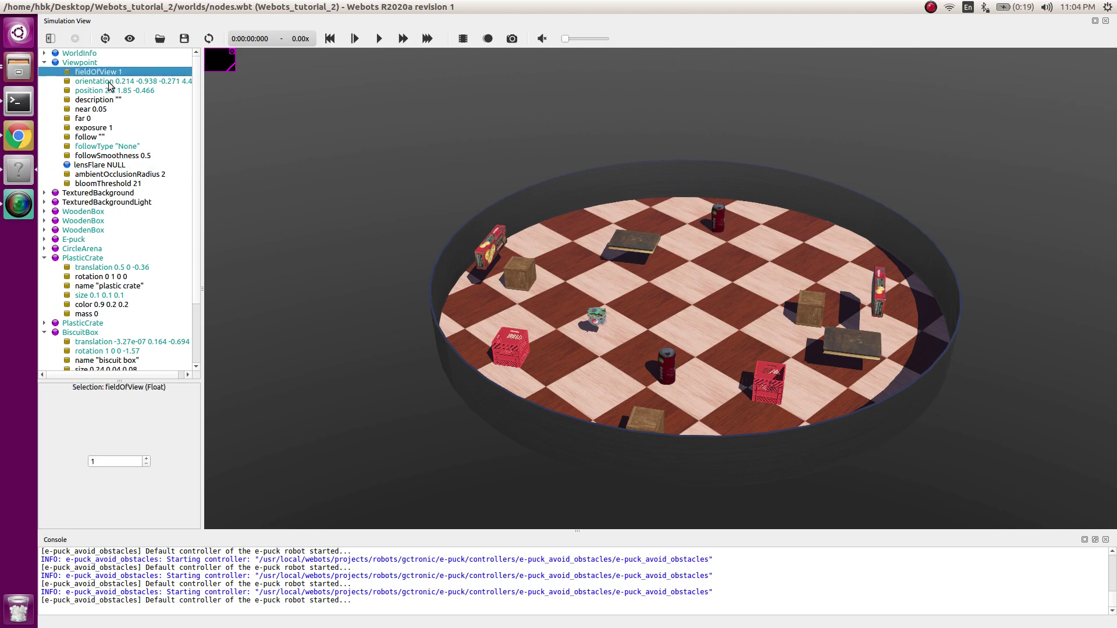
pyautogui.doubleClick(117, 459)
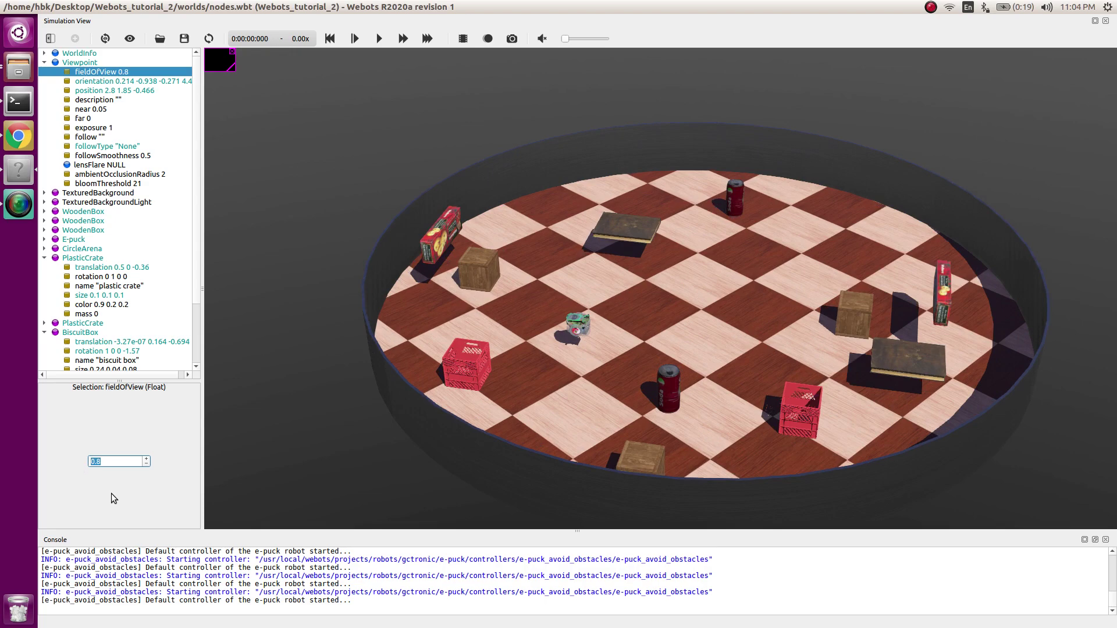
pyautogui.moveTo(410, 273); pyautogui.dragTo(573, 330)
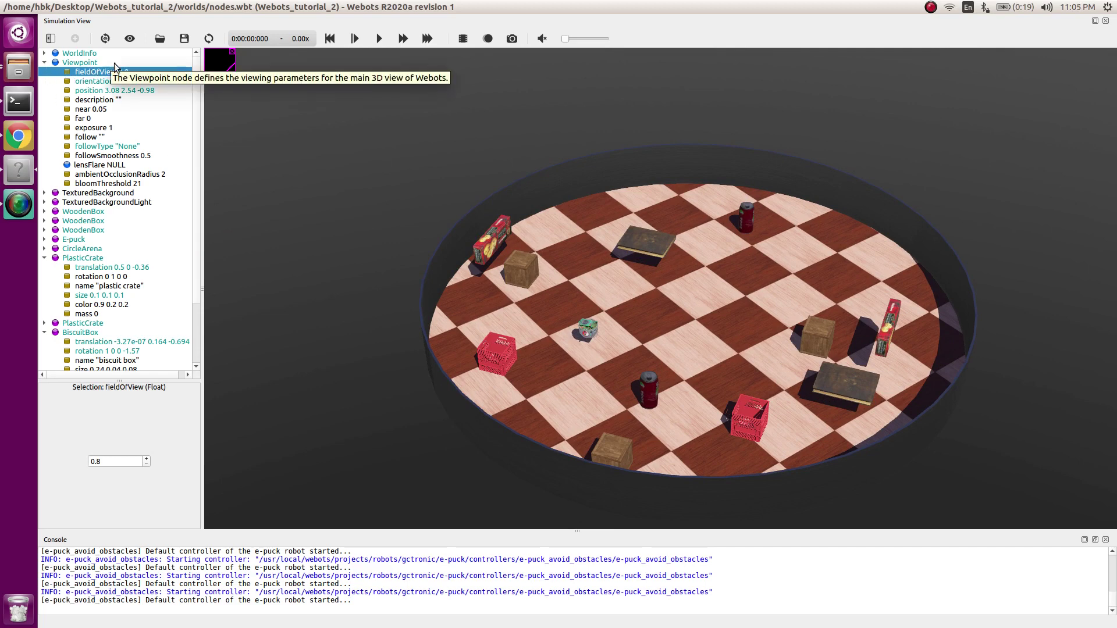
pyautogui.doubleClick(85, 168)
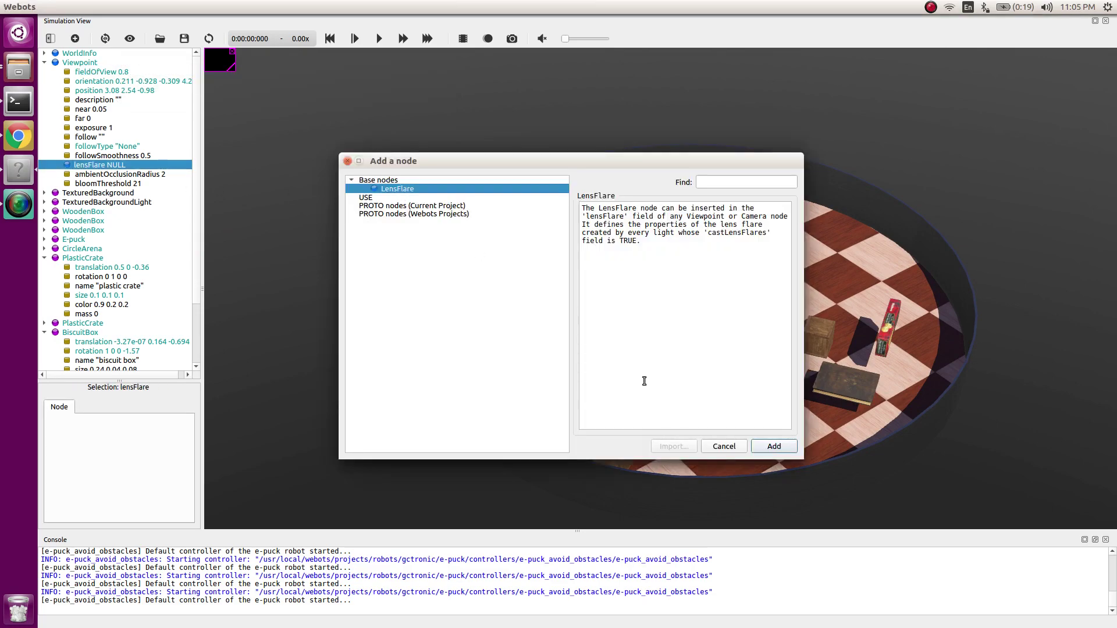
pyautogui.click(771, 446)
pyautogui.moveTo(450, 337)
pyautogui.mouseDown()
pyautogui.moveTo(465, 295)
pyautogui.moveTo(469, 382)
pyautogui.moveTo(462, 301)
pyautogui.moveTo(462, 325)
pyautogui.moveTo(449, 323)
pyautogui.mouseUp()
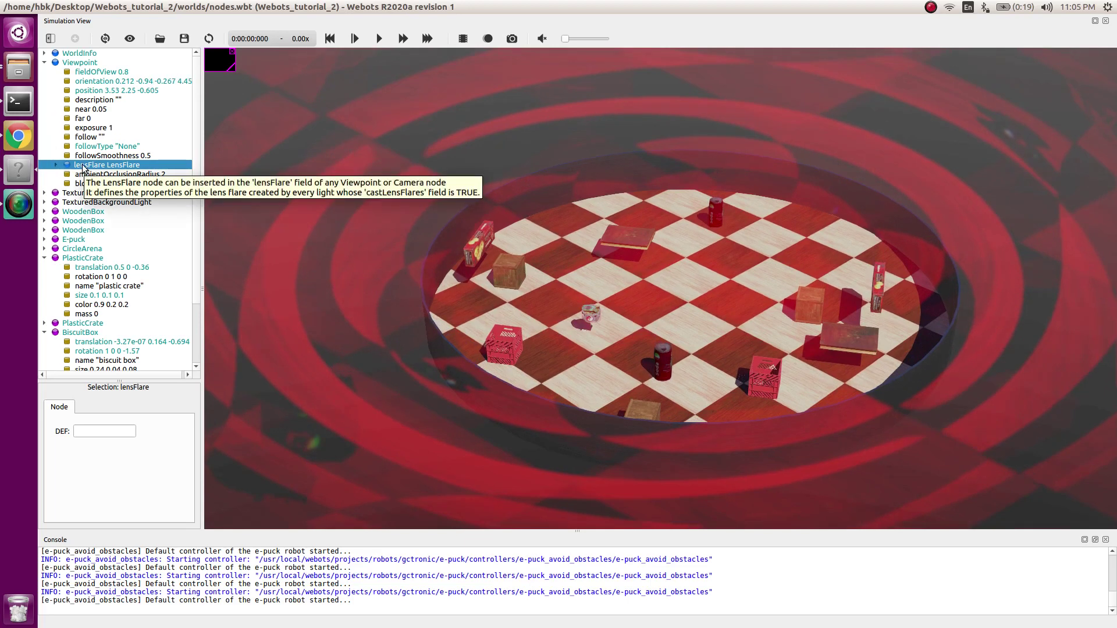
pyautogui.press('Delete')
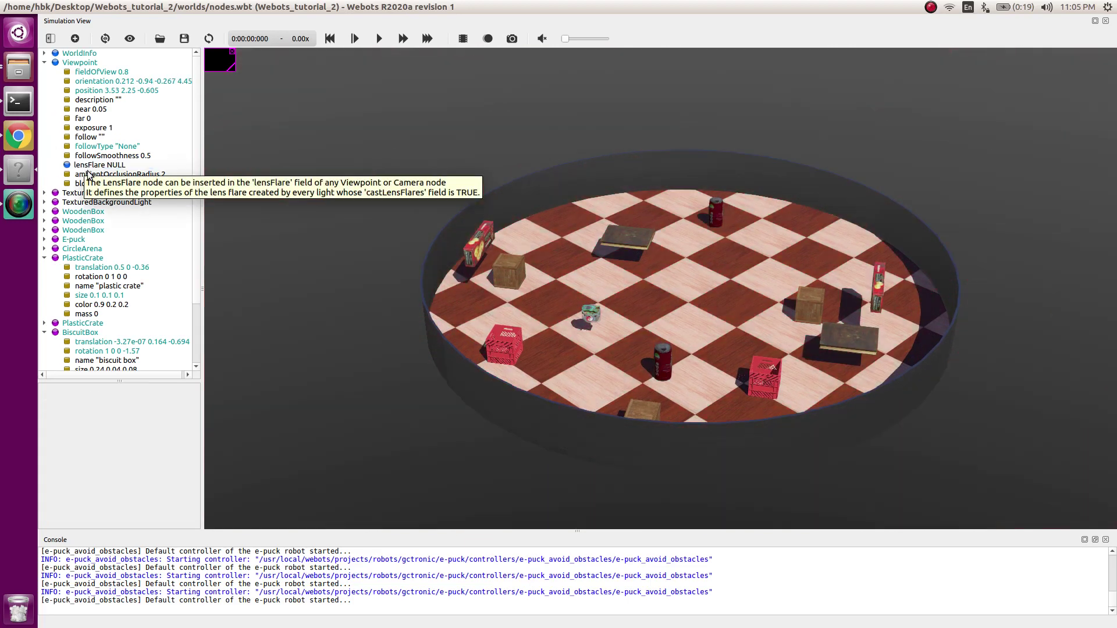
# Collapse the Viewpoint node, then pan, tilt and zoom in closer on the arena
pyautogui.click(44, 63)
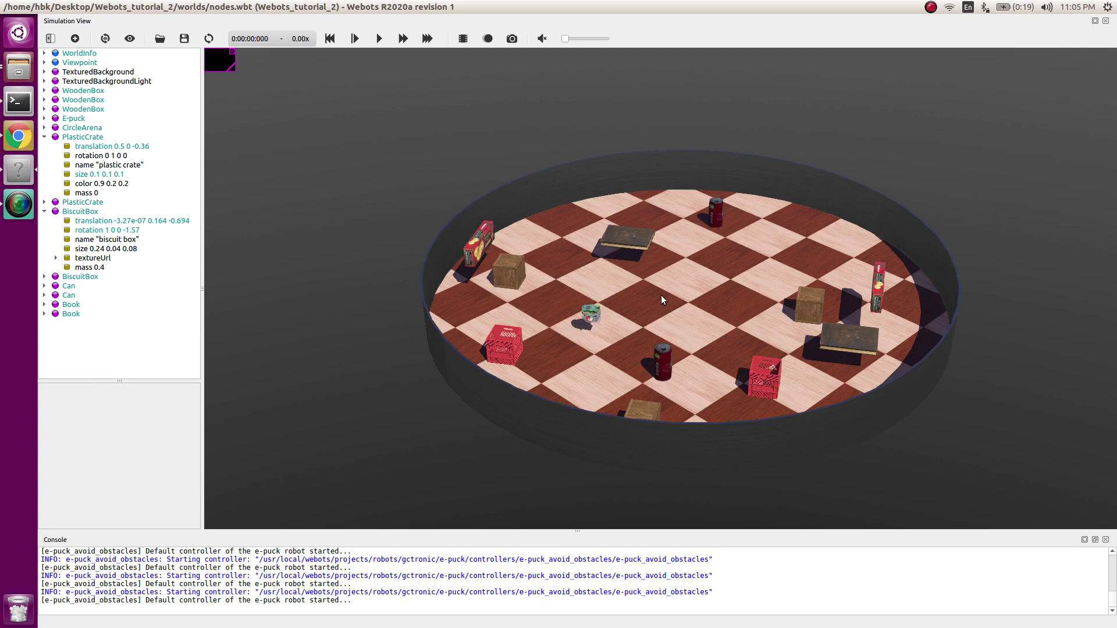
pyautogui.moveTo(662, 295); pyautogui.dragTo(617, 283, button='right')
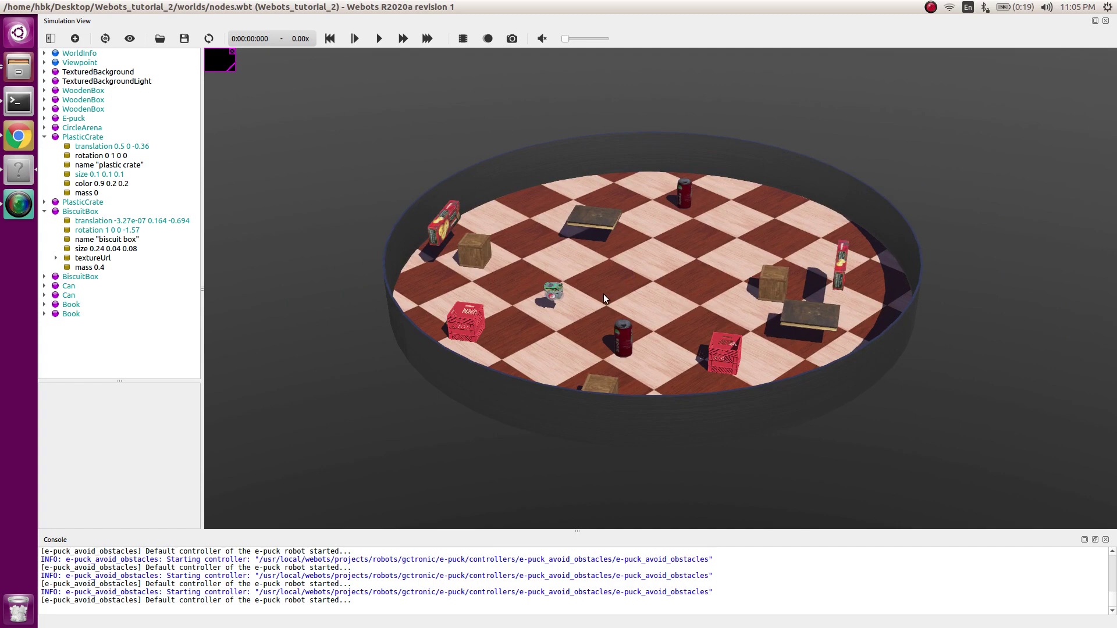
pyautogui.moveTo(606, 296)
pyautogui.mouseDown()
pyautogui.moveTo(613, 248)
pyautogui.moveTo(610, 309)
pyautogui.moveTo(613, 255)
pyautogui.moveTo(599, 305)
pyautogui.mouseUp()
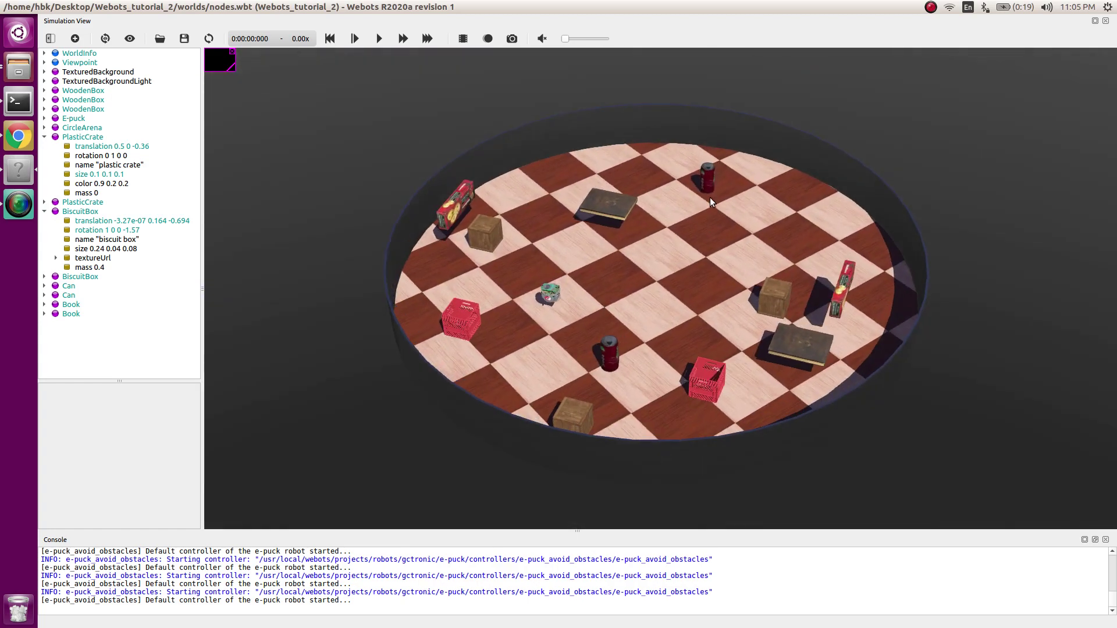
pyautogui.moveTo(662, 282); pyautogui.dragTo(701, 301)
pyautogui.scroll(2, 695, 284)
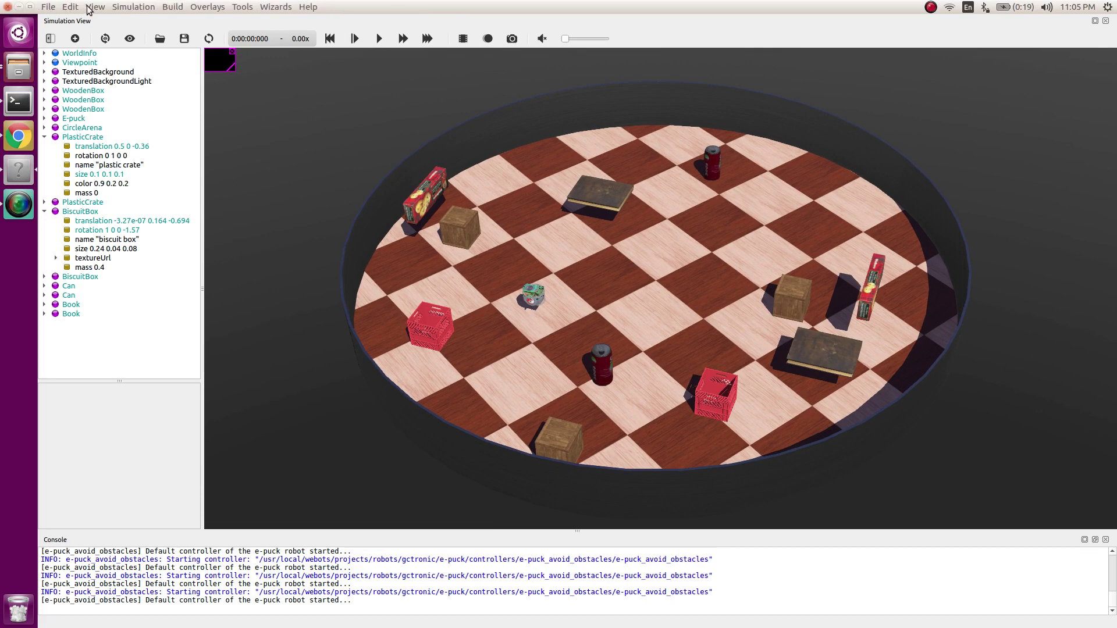
# Switch to Top View and pan the overhead view of the arena
pyautogui.click(93, 7)
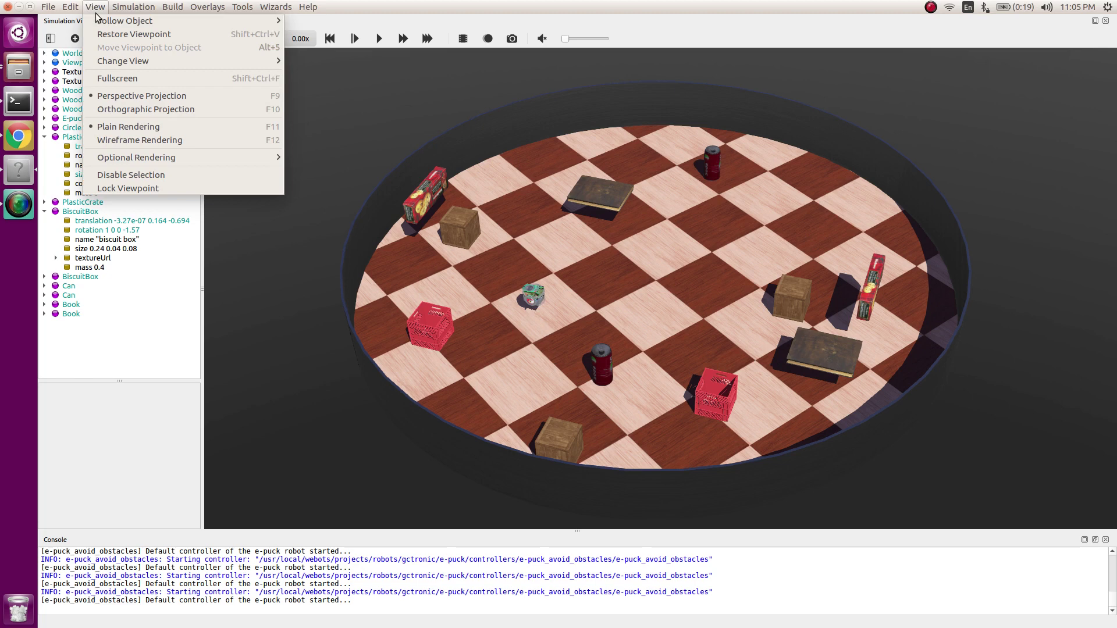
pyautogui.moveTo(250, 61)
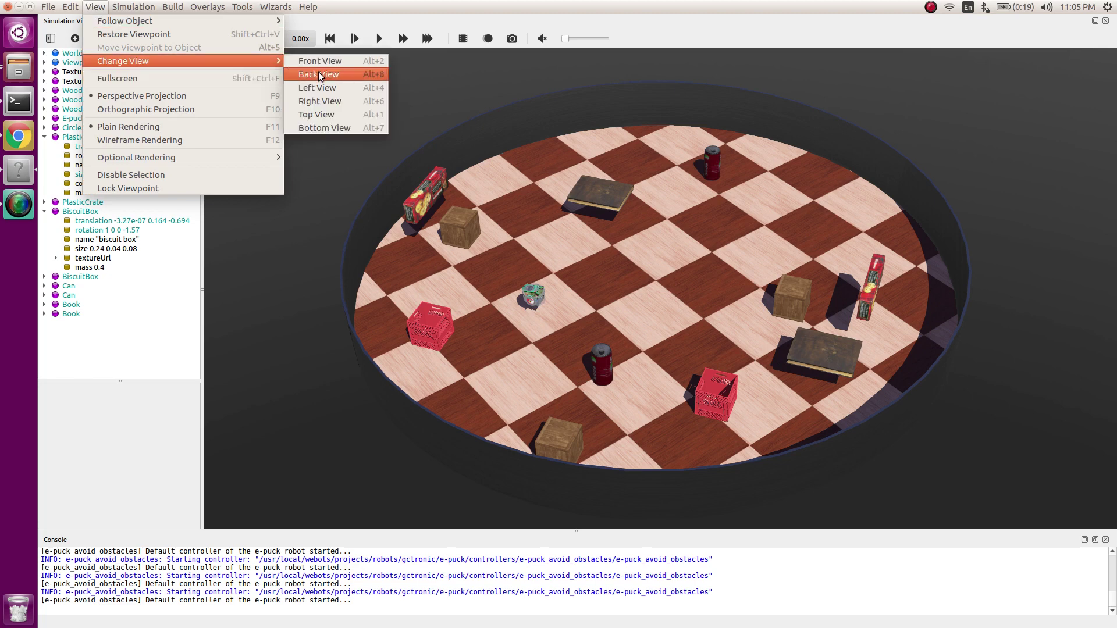
pyautogui.click(318, 114)
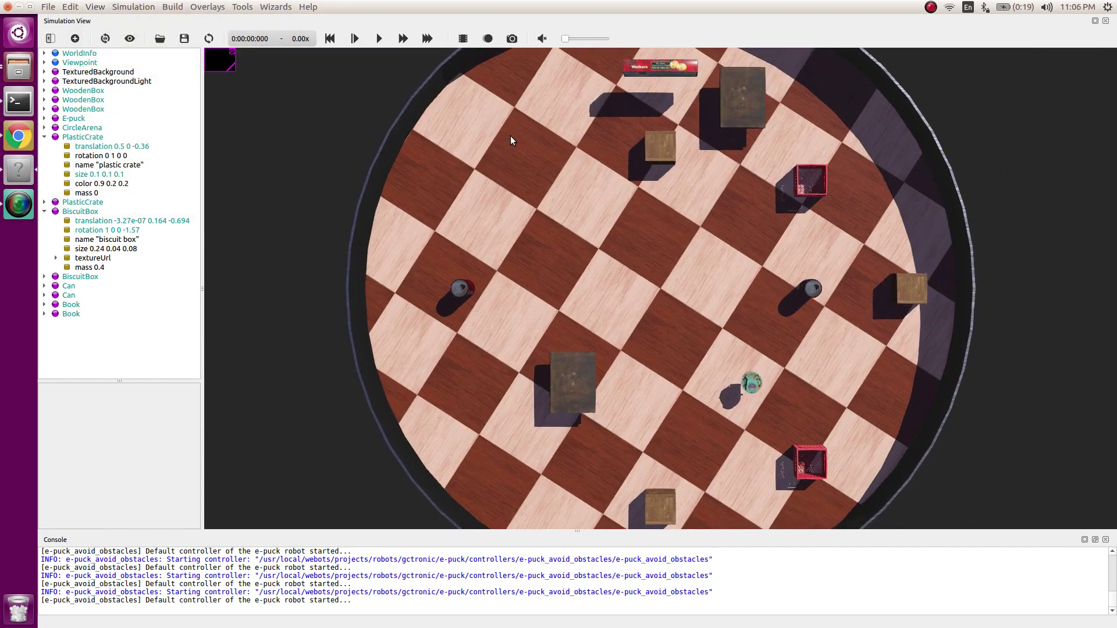
pyautogui.scroll(-5, 576, 221)
pyautogui.moveTo(414, 330); pyautogui.dragTo(407, 312, button='right')
pyautogui.moveTo(408, 365)
pyautogui.mouseDown(button='right')
pyautogui.moveTo(411, 347)
pyautogui.moveTo(399, 374)
pyautogui.moveTo(386, 364)
pyautogui.mouseUp(button='right')
# Switch to Right View, then tilt up and zoom in to an elevated close view
pyautogui.click(97, 7)
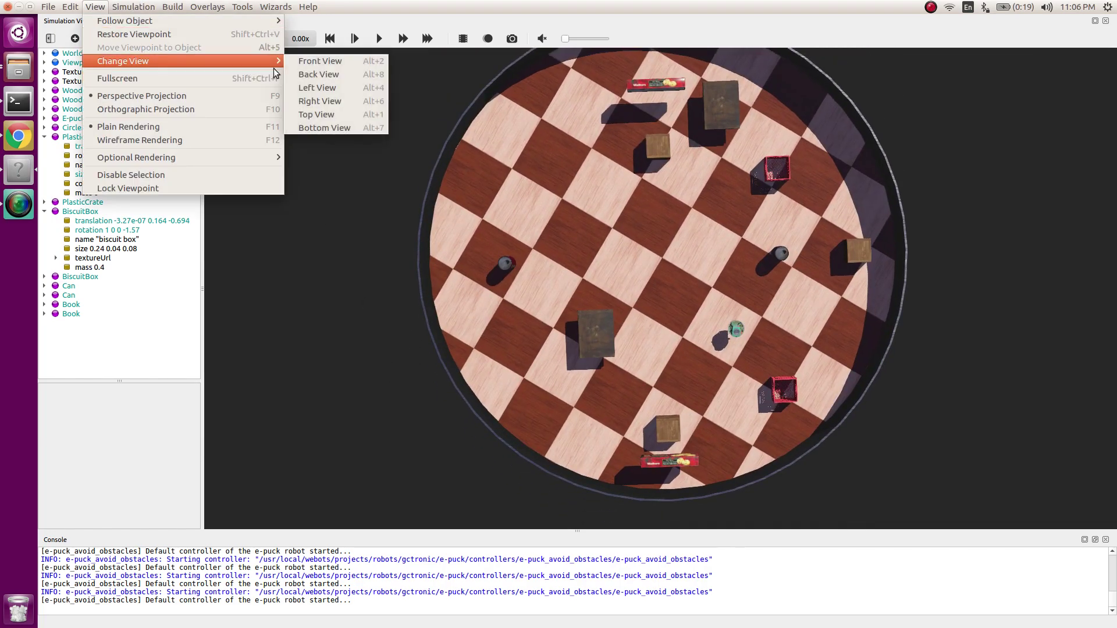
pyautogui.moveTo(274, 62)
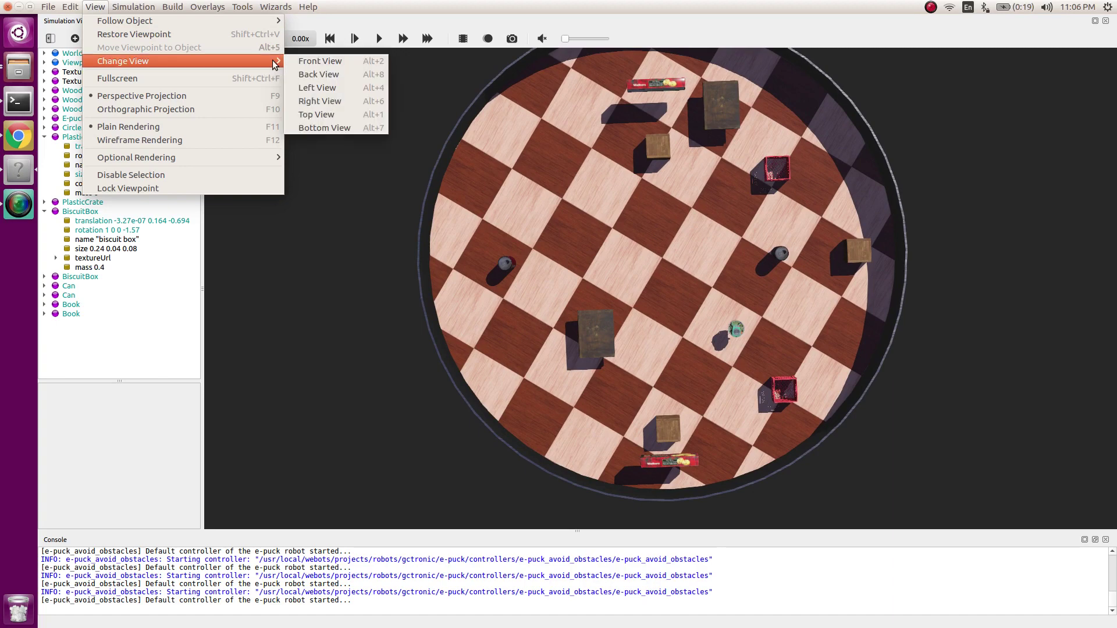
pyautogui.click(319, 101)
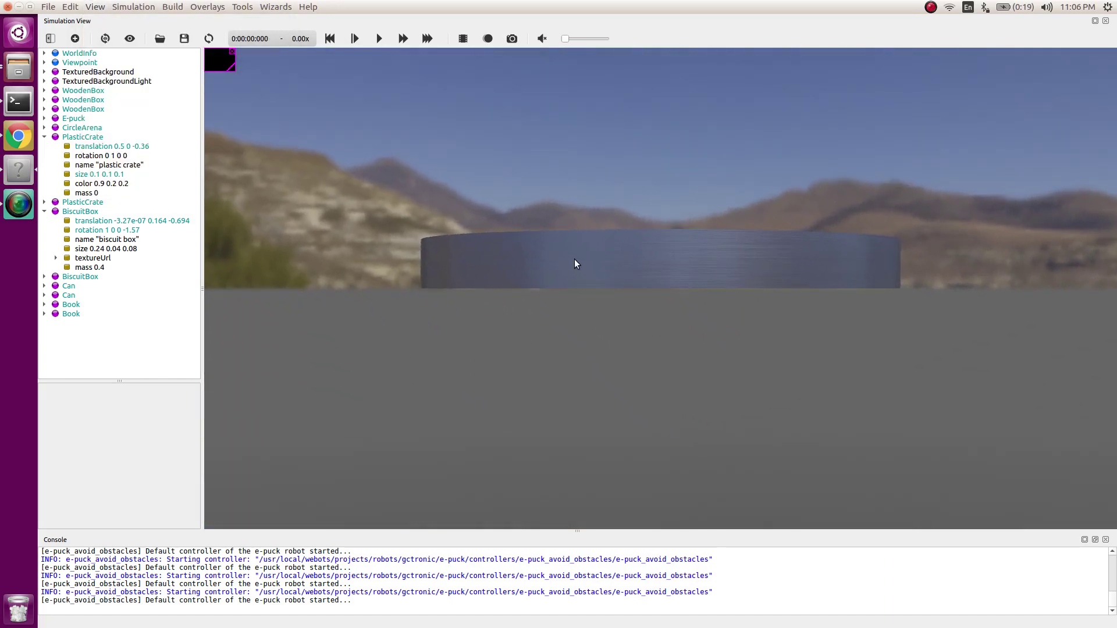
pyautogui.moveTo(574, 259); pyautogui.dragTo(681, 202)
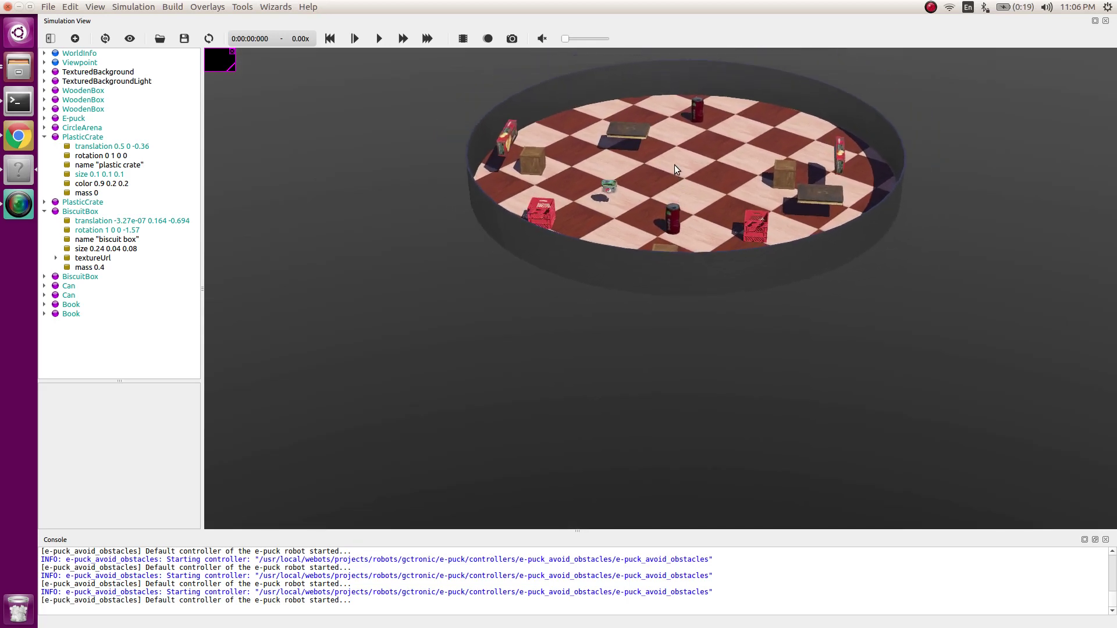
pyautogui.moveTo(673, 168); pyautogui.dragTo(528, 270, button='middle')
# Turn on wireframe rendering and orbit the scene to higher and lower angles
pyautogui.click(95, 7)
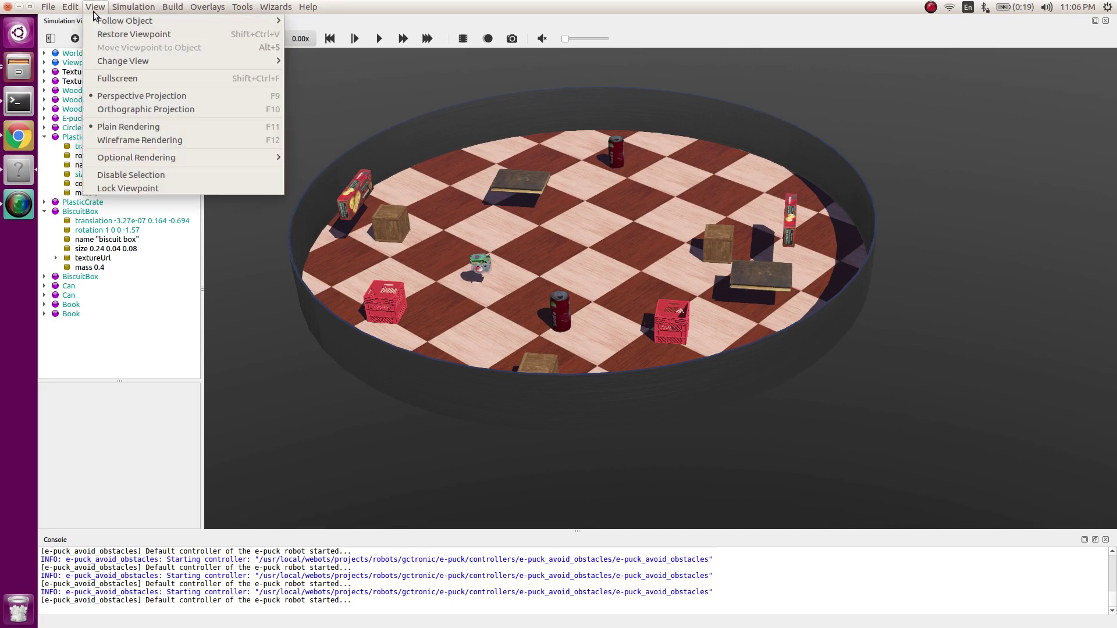
pyautogui.click(138, 140)
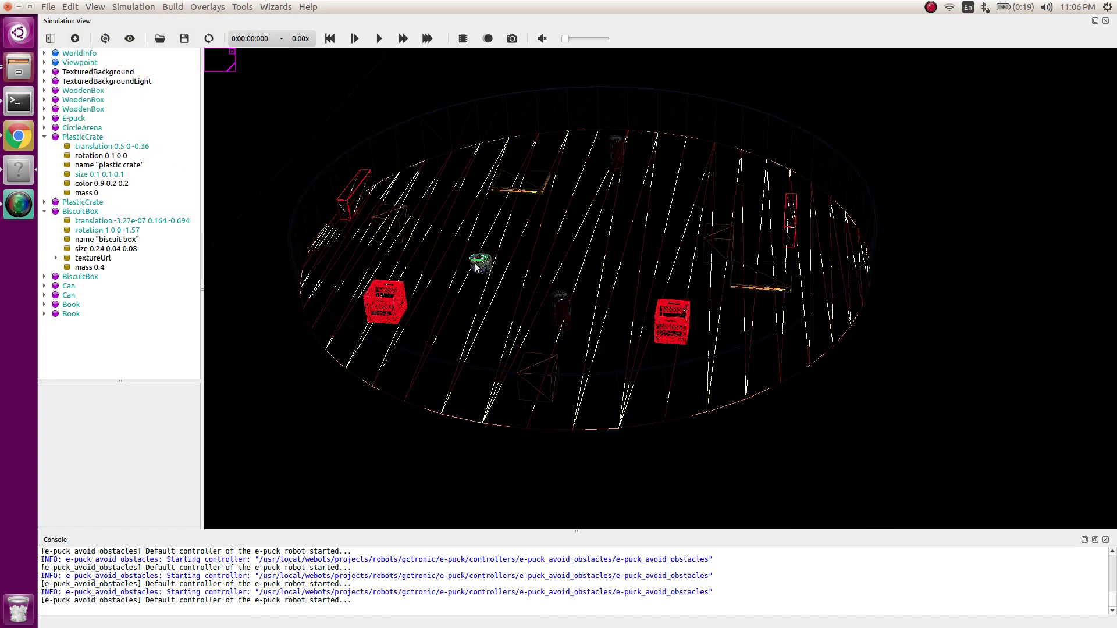
pyautogui.moveTo(481, 263); pyautogui.dragTo(585, 260)
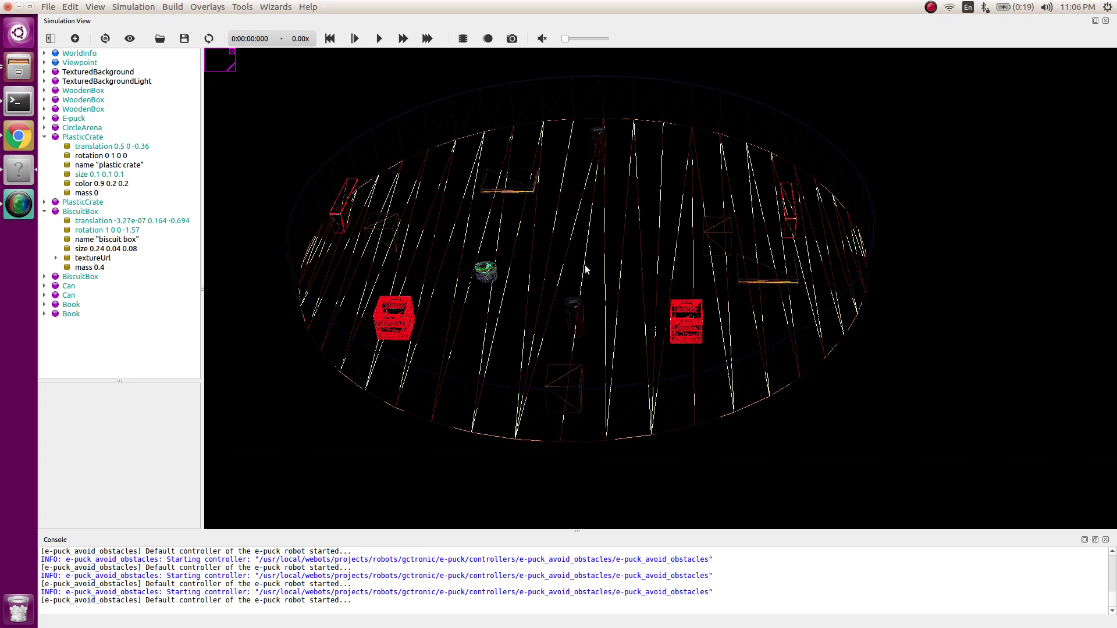
pyautogui.moveTo(528, 372); pyautogui.dragTo(664, 439)
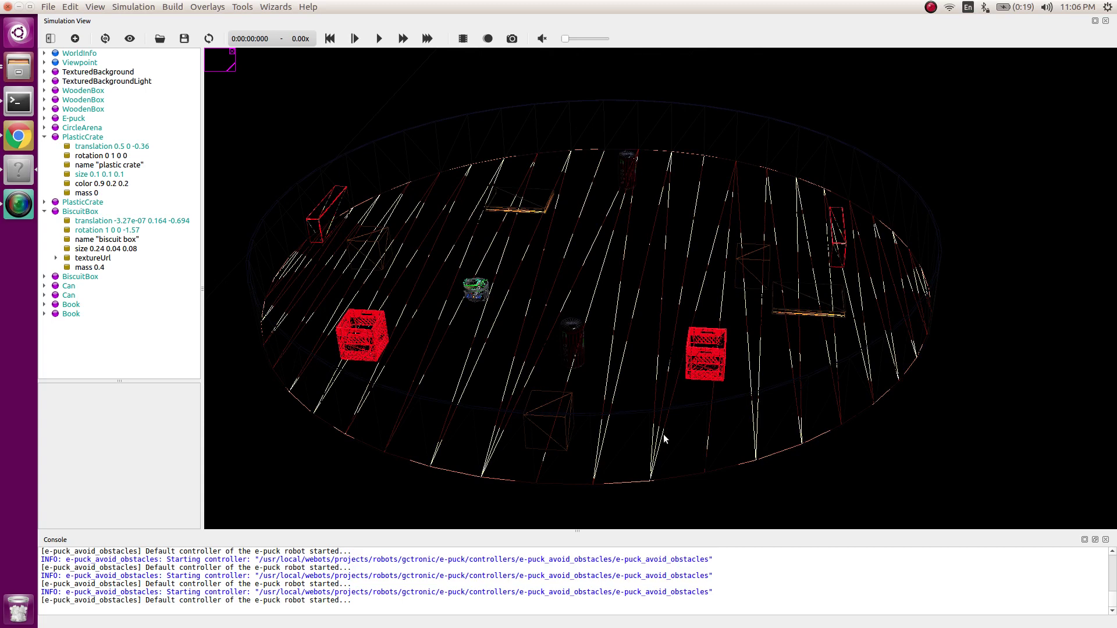
# Run the simulation briefly while zooming in, then pause and reset it
pyautogui.click(379, 39)
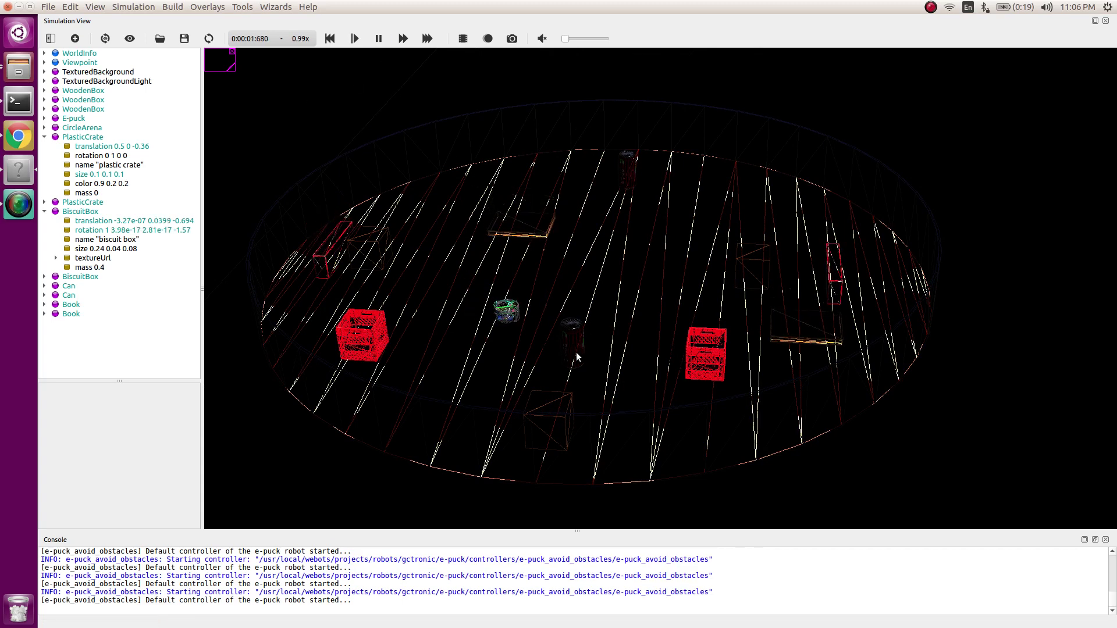
pyautogui.scroll(5, 569, 352)
pyautogui.scroll(5, 517, 348)
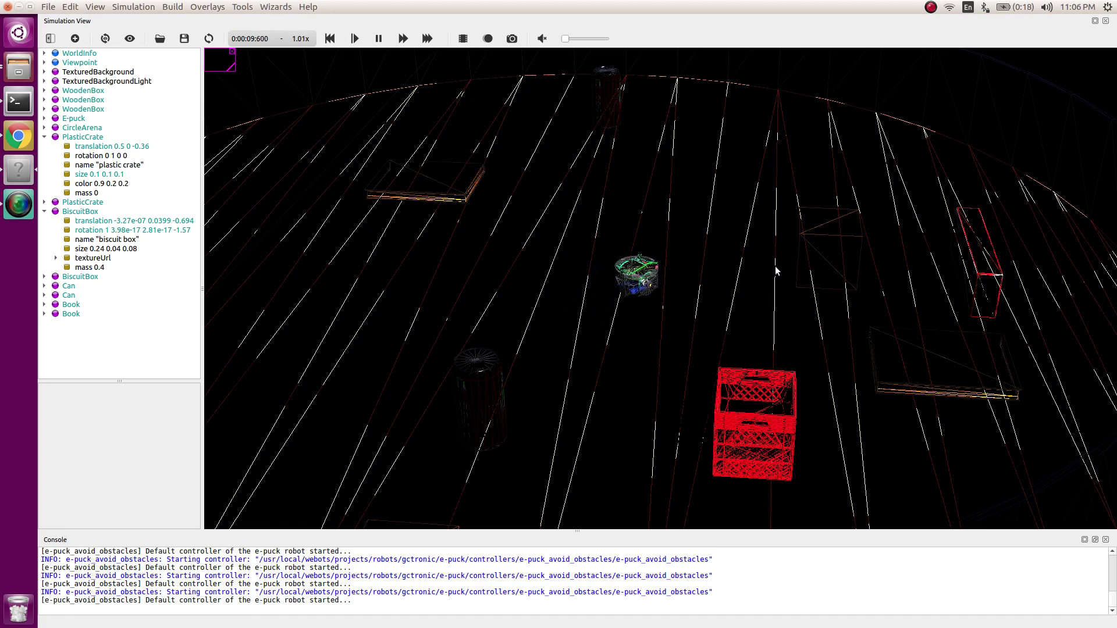
pyautogui.click(379, 38)
pyautogui.click(330, 38)
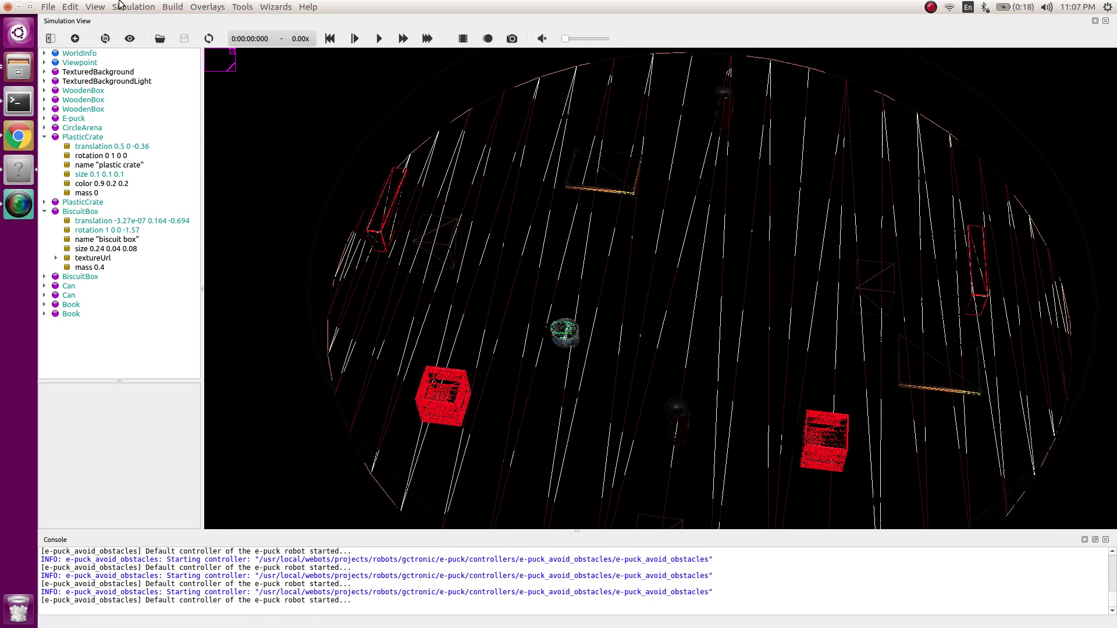
# Turn off Wireframe Rendering and zoom the textured view toward the e-puck
pyautogui.click(95, 6)
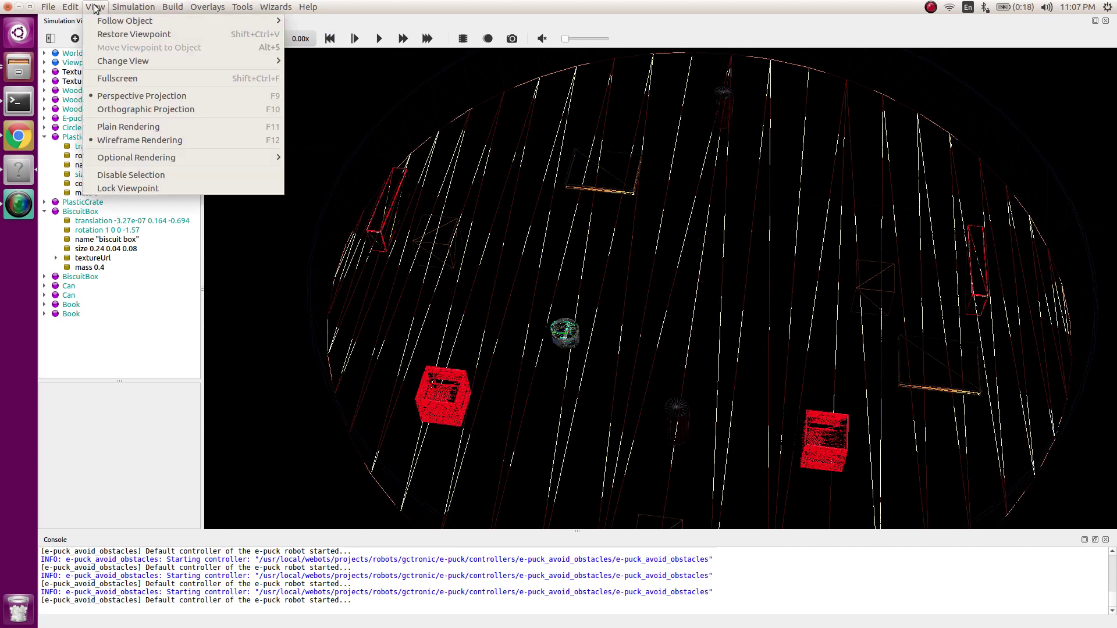
pyautogui.click(141, 135)
pyautogui.moveTo(569, 302); pyautogui.dragTo(598, 354)
pyautogui.scroll(10, 501, 341)
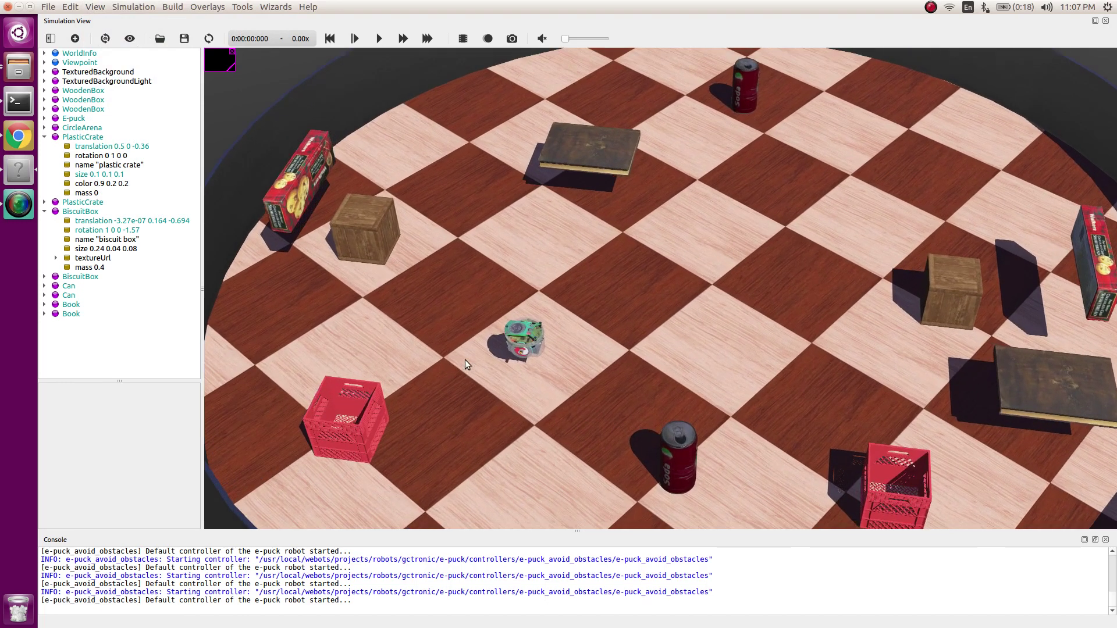
pyautogui.scroll(3, 441, 382)
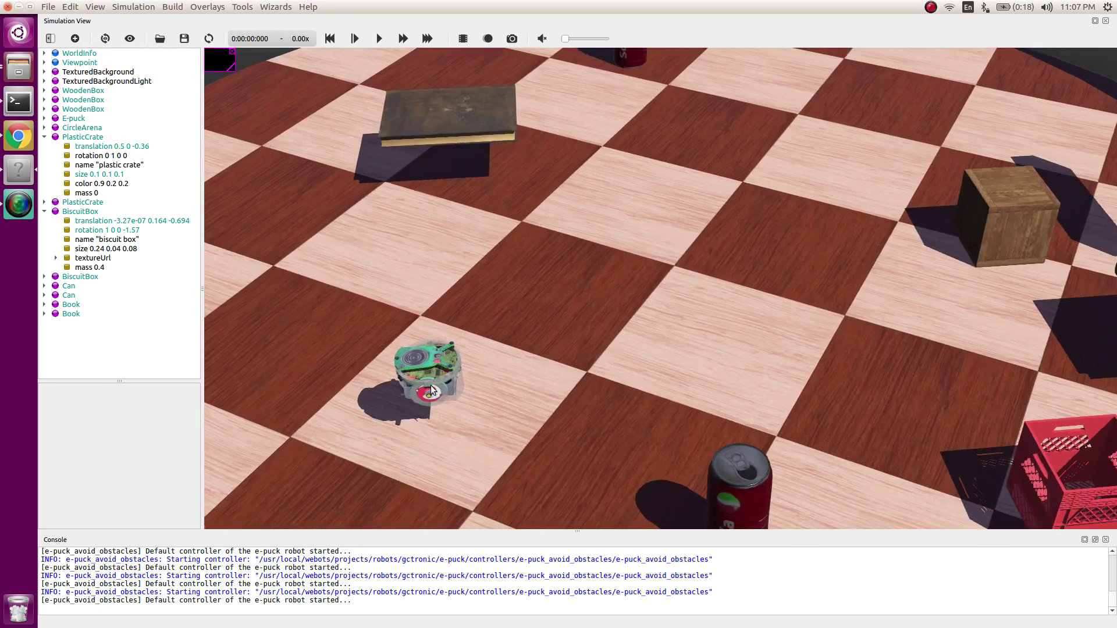
# Enable Show DistanceSensor Rays under Optional Rendering and zoom in on the e-puck
pyautogui.click(95, 6)
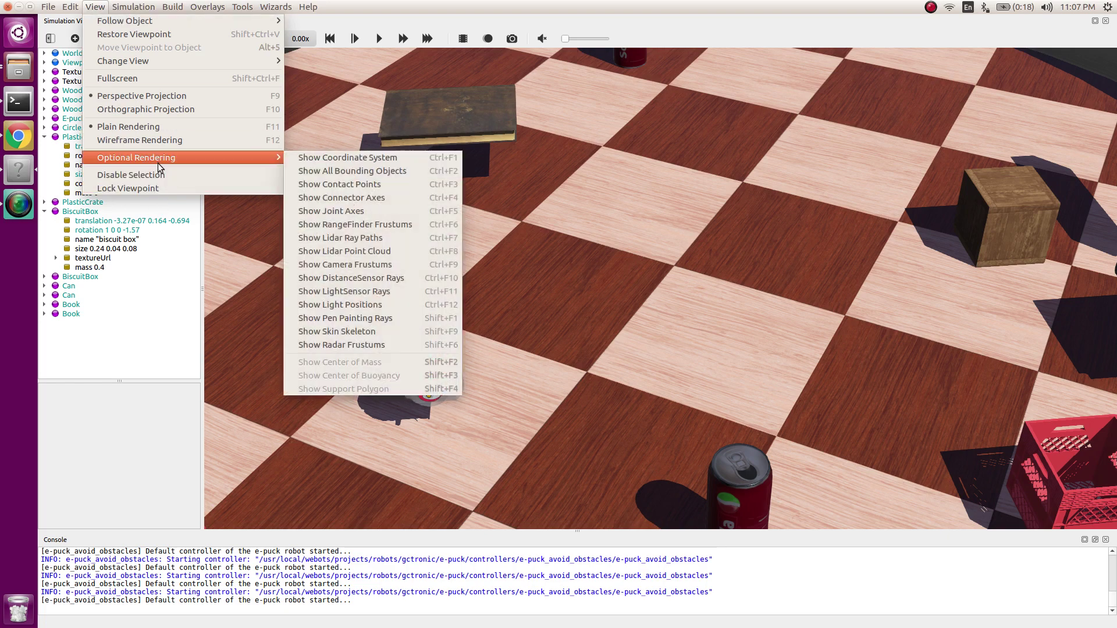
pyautogui.moveTo(168, 161)
pyautogui.click(335, 278)
pyautogui.scroll(4, 418, 445)
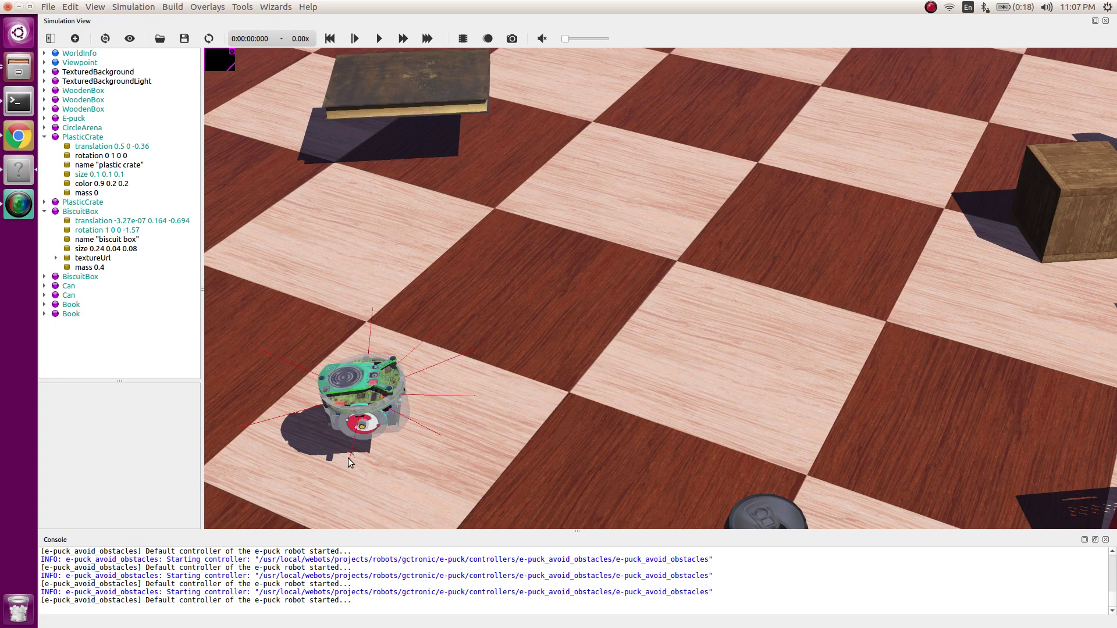
pyautogui.scroll(-2, 669, 396)
pyautogui.scroll(2, 349, 407)
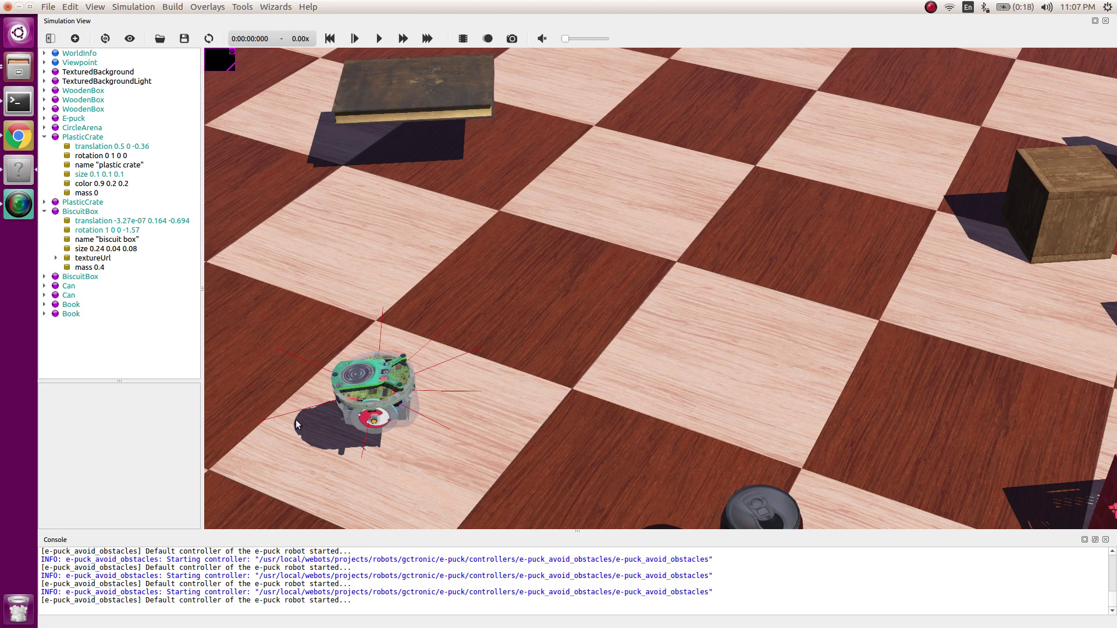
# Enable Show Camera Frustums under View > Optional Rendering
pyautogui.click(95, 9)
pyautogui.moveTo(175, 154)
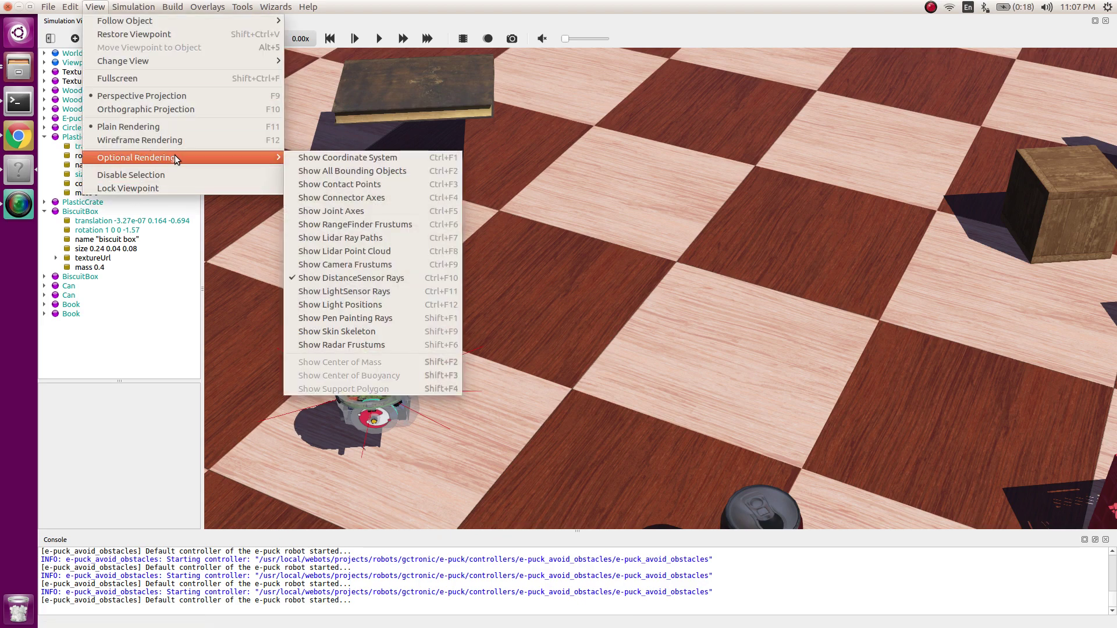
pyautogui.click(348, 264)
# Orbit and zoom out to a wide view of the arena, then select the wooden box
pyautogui.moveTo(530, 408)
pyautogui.mouseDown()
pyautogui.moveTo(498, 401)
pyautogui.moveTo(503, 387)
pyautogui.moveTo(511, 401)
pyautogui.mouseUp()
pyautogui.moveTo(551, 301); pyautogui.dragTo(559, 379)
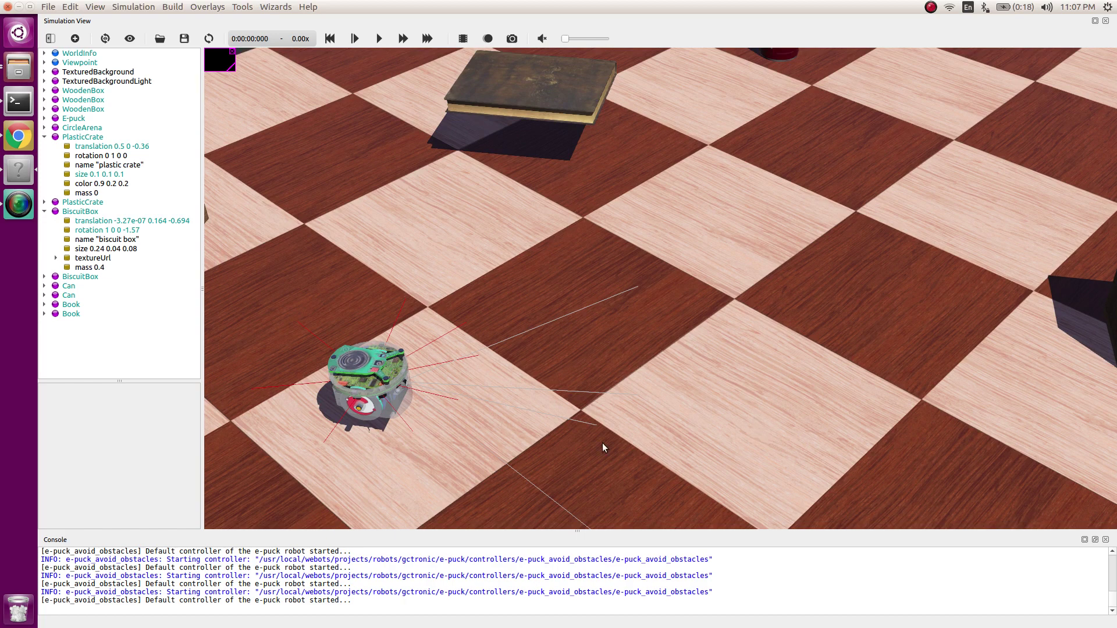
pyautogui.moveTo(584, 494); pyautogui.dragTo(503, 410)
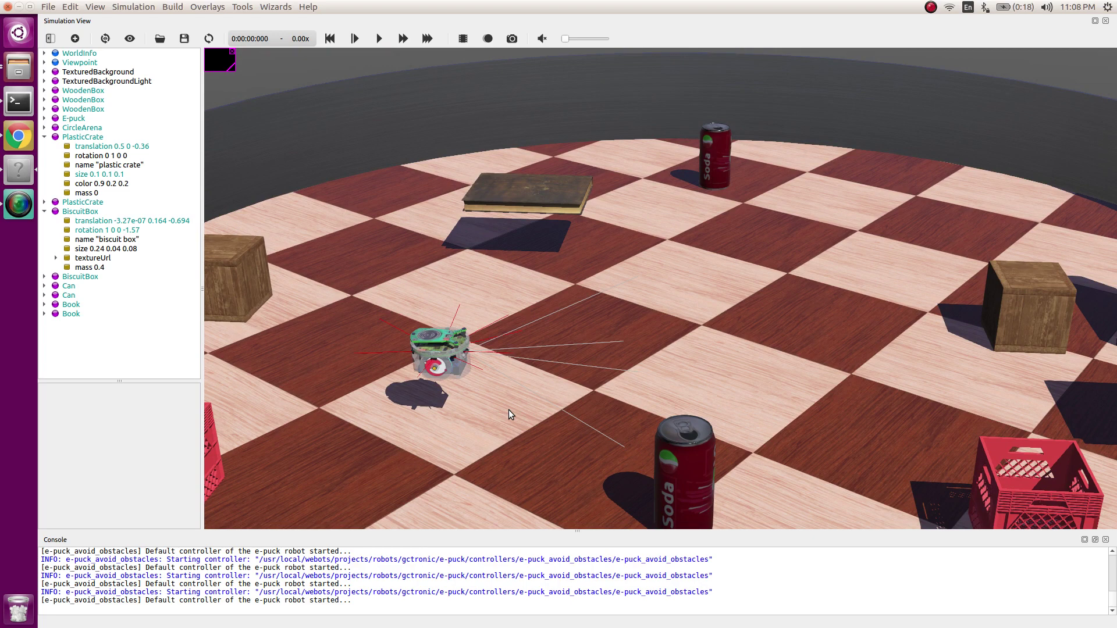
pyautogui.scroll(-3, 784, 349)
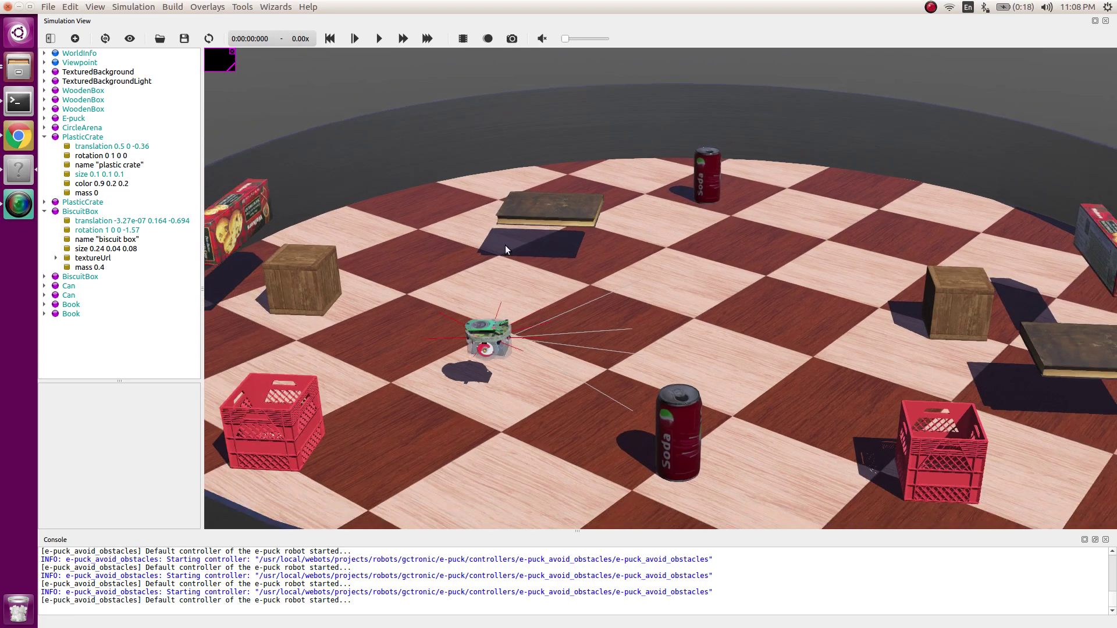
pyautogui.scroll(-2, 949, 377)
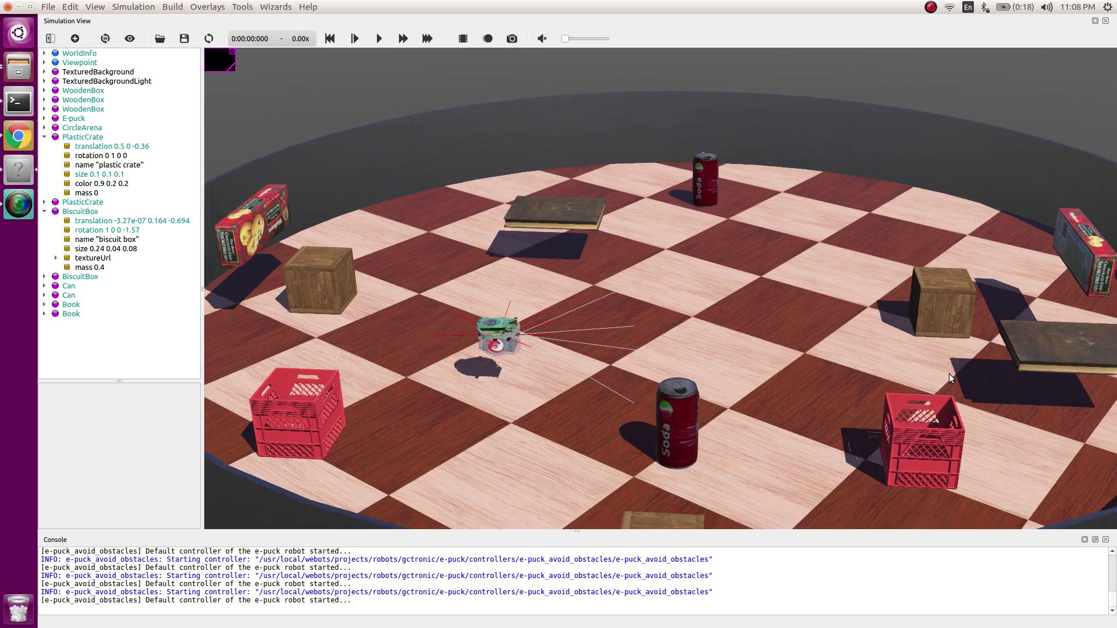
pyautogui.click(317, 281)
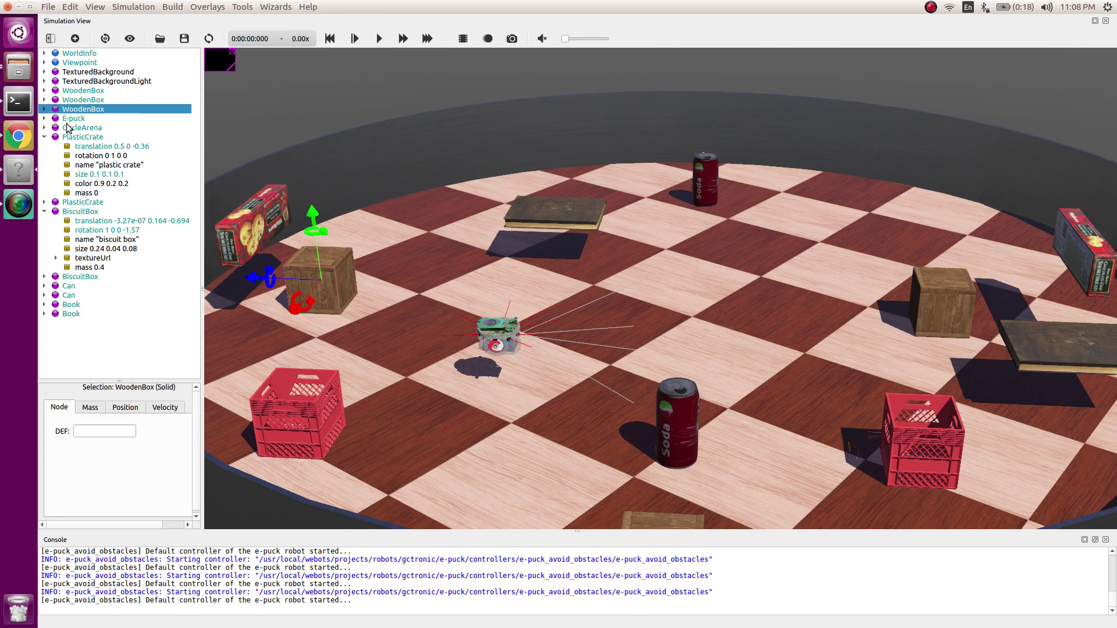
# Collapse the wooden box, PlasticCrate and BiscuitBox nodes in the scene tree
pyautogui.click(45, 109)
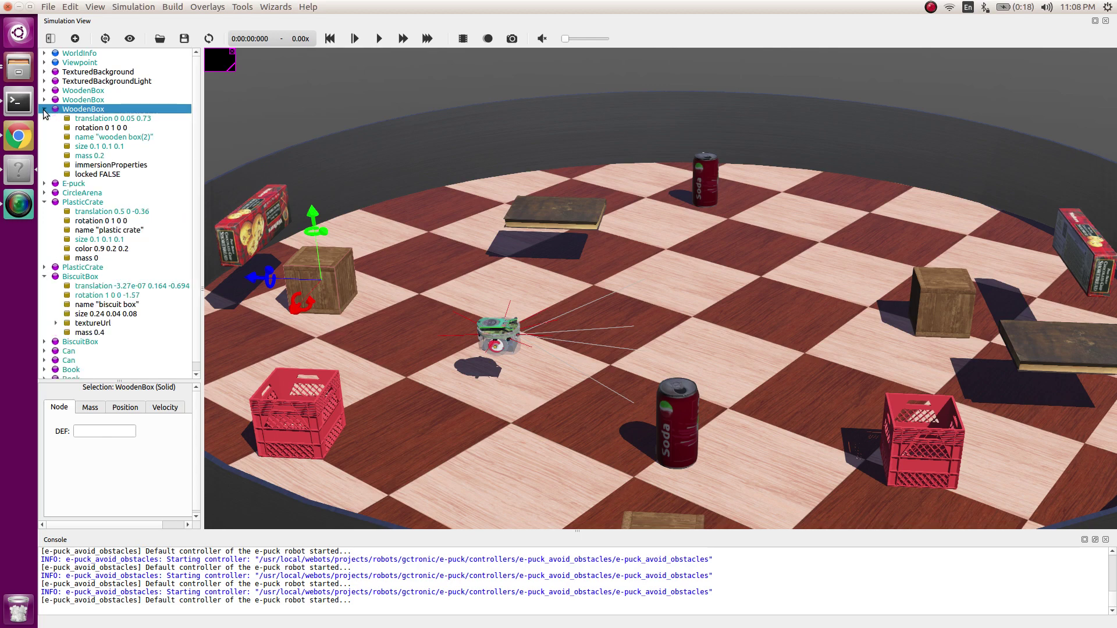
pyautogui.click(45, 110)
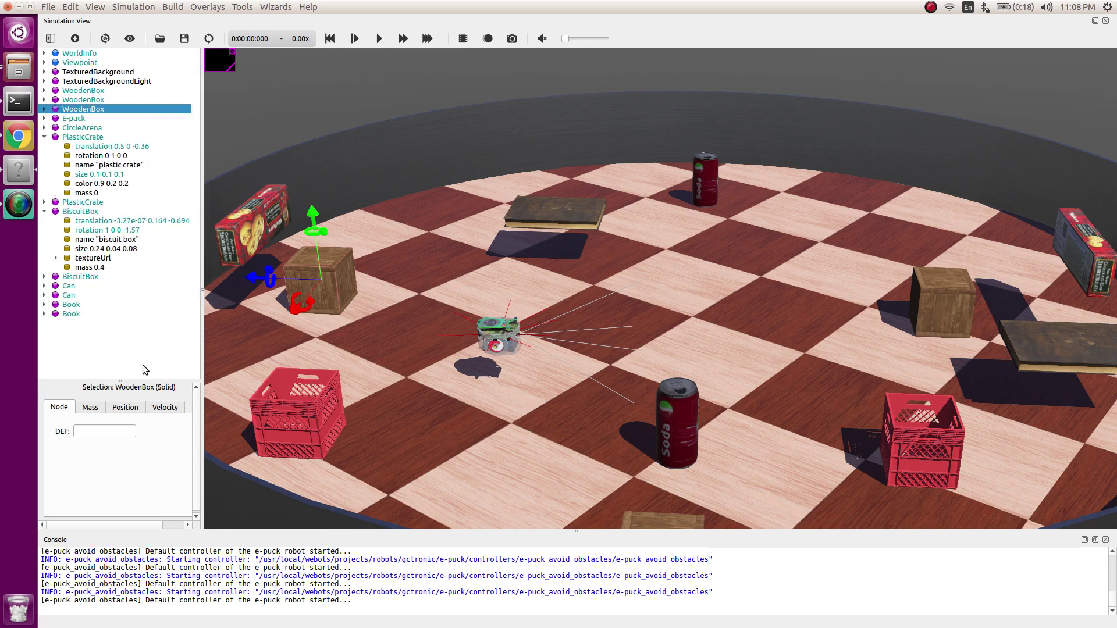
pyautogui.click(44, 137)
pyautogui.click(44, 156)
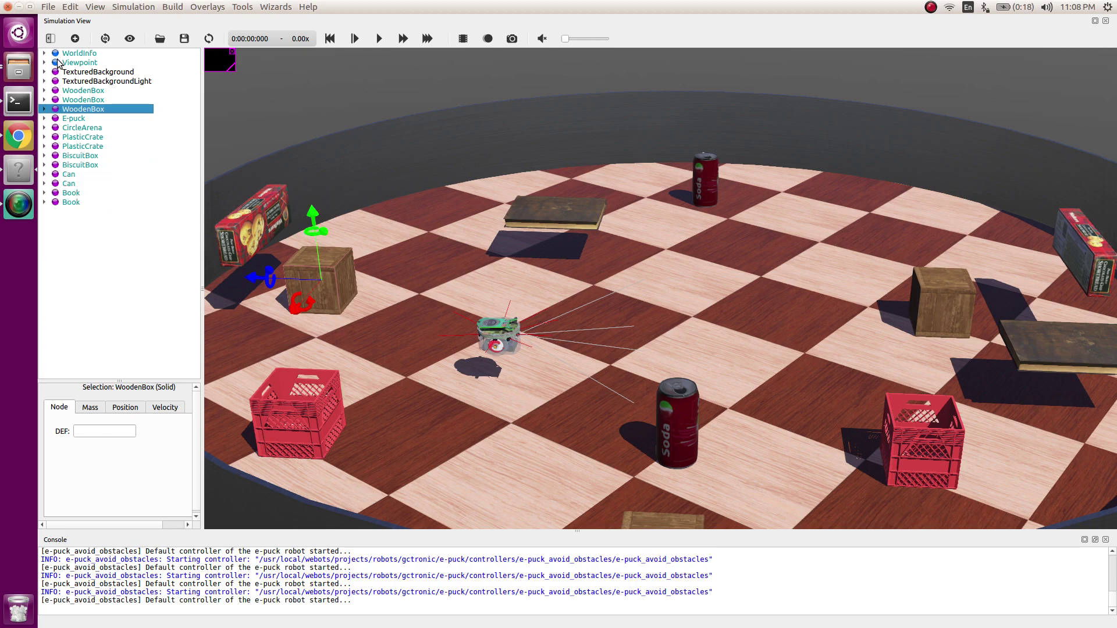
# Add a new Solid node to the scene
pyautogui.click(74, 38)
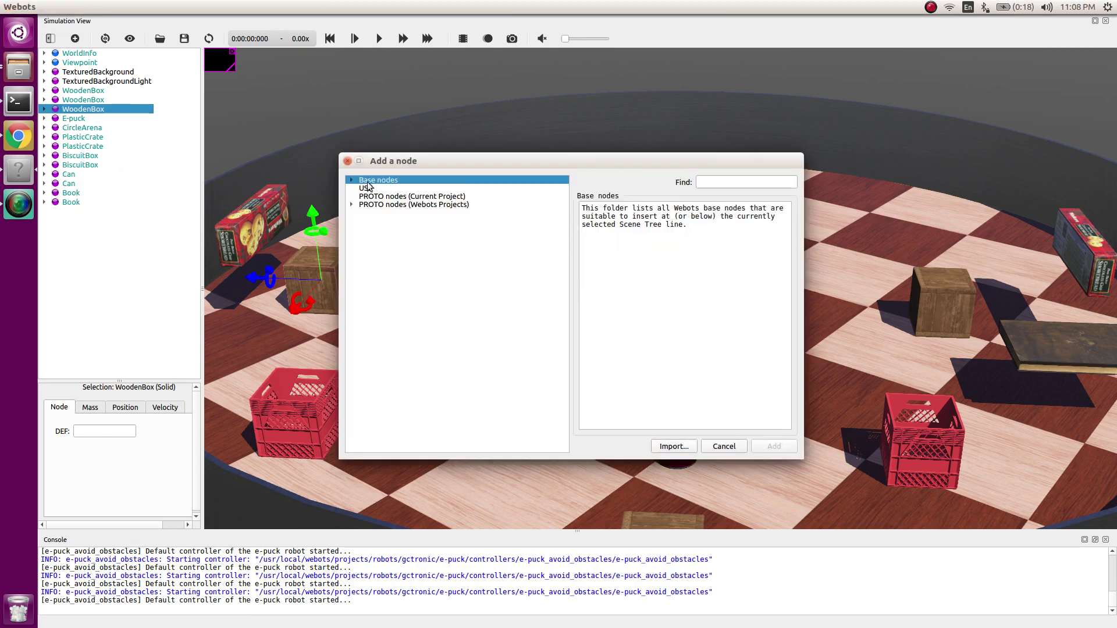
pyautogui.click(351, 180)
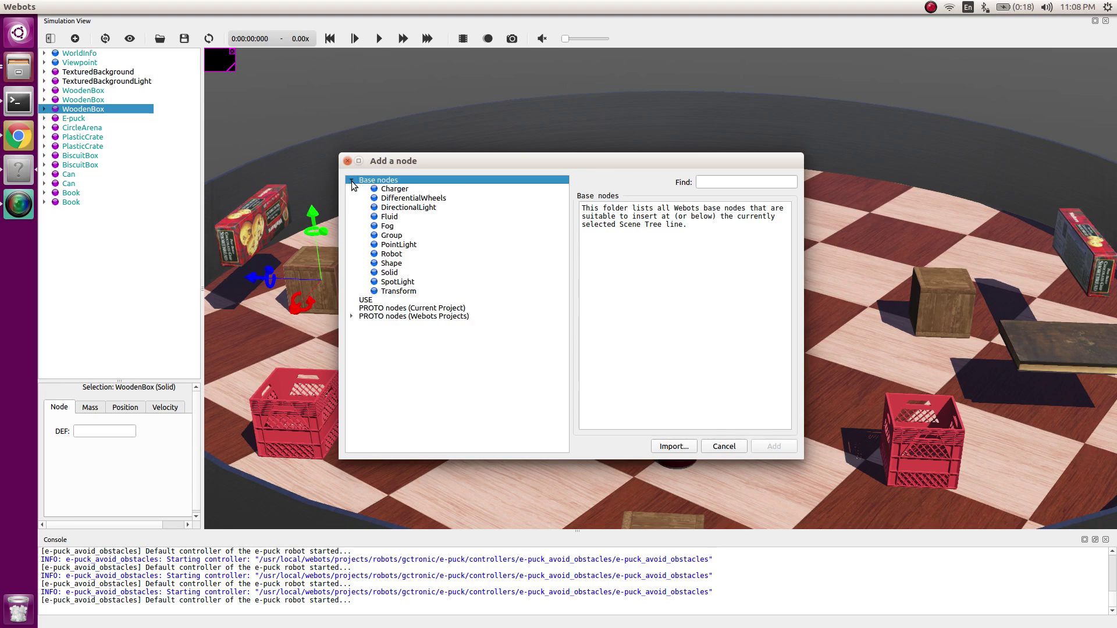
pyautogui.click(389, 274)
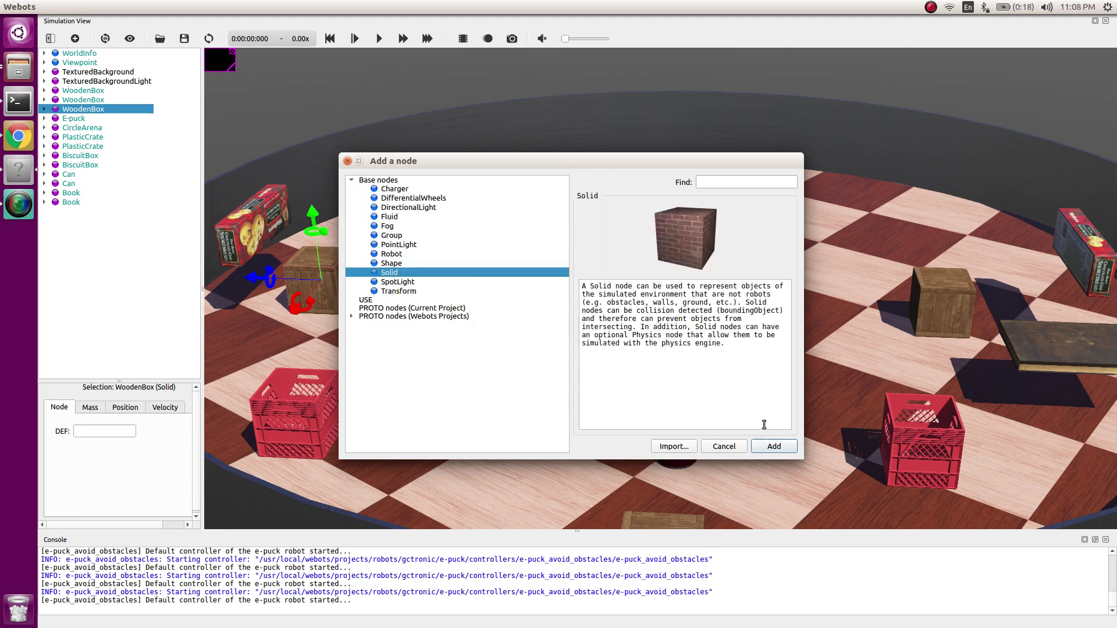
pyautogui.click(772, 446)
# Insert a Shape node into the Solid's children field
pyautogui.click(45, 119)
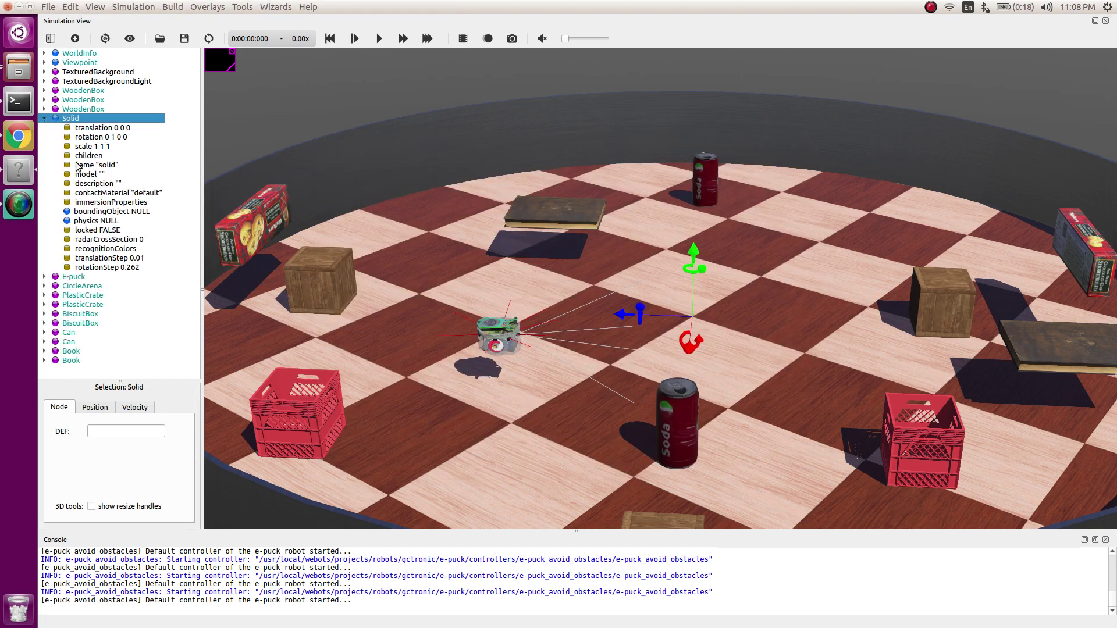
pyautogui.click(87, 156)
pyautogui.doubleClick(88, 156)
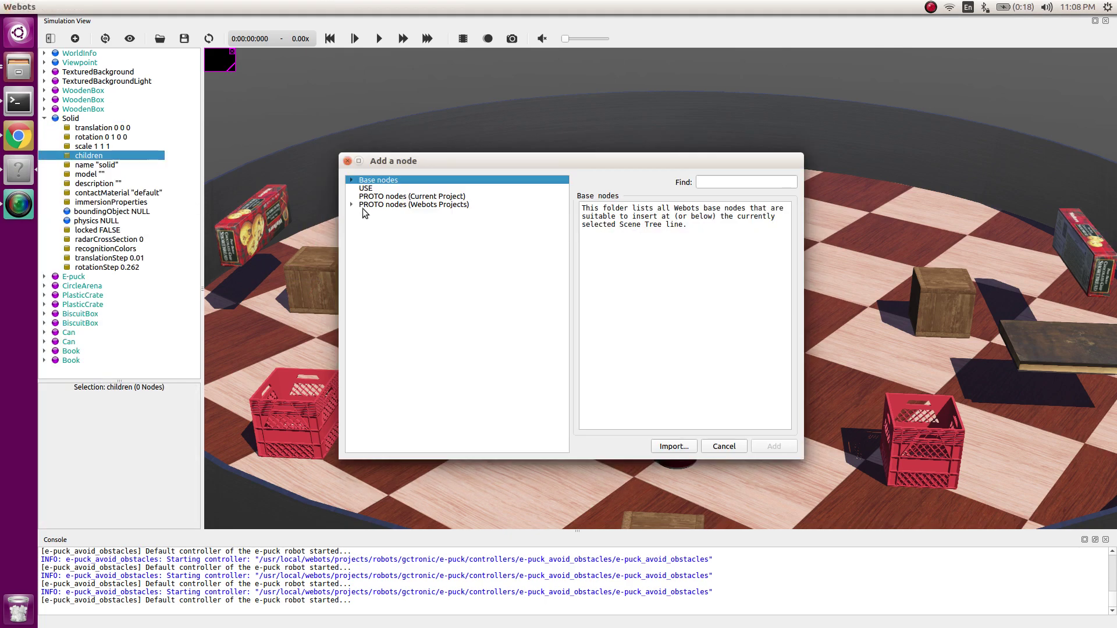
pyautogui.click(352, 180)
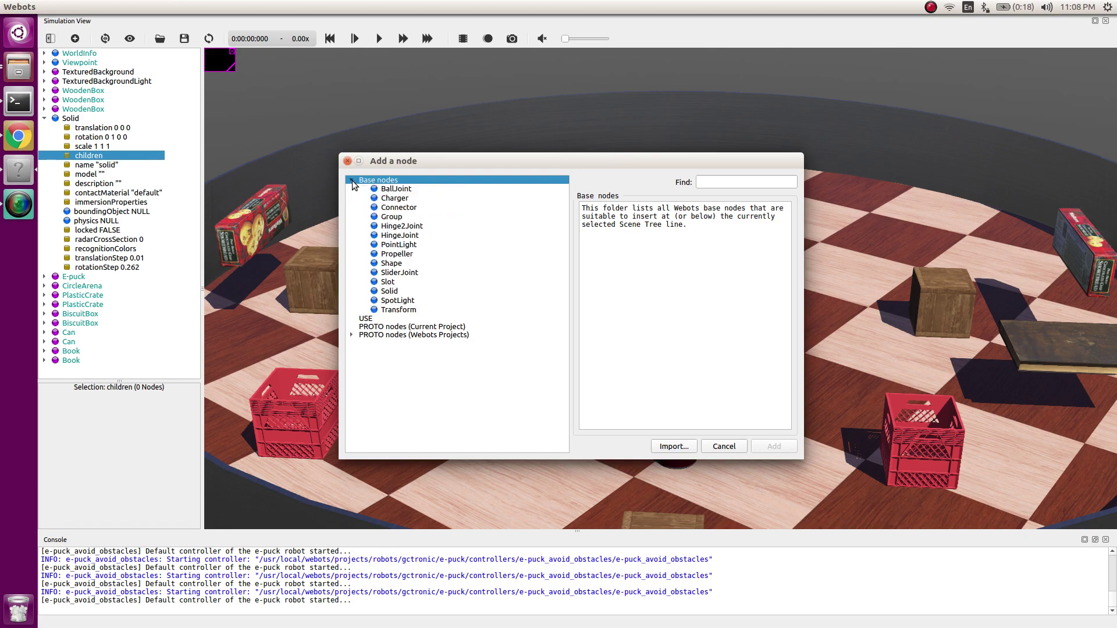
pyautogui.click(391, 264)
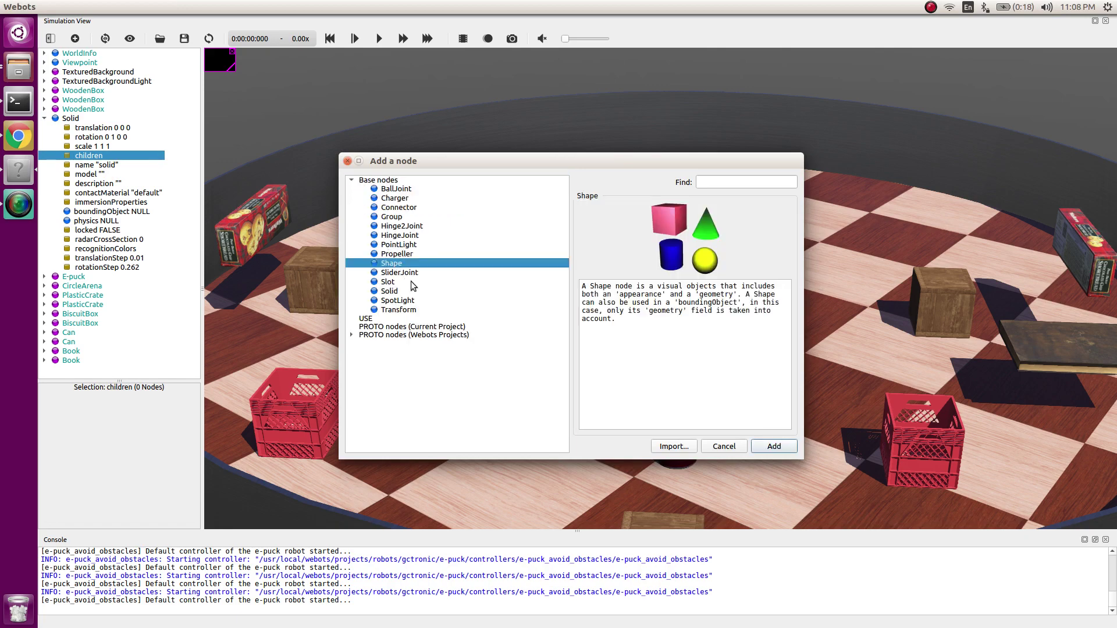
pyautogui.click(774, 447)
# Give the Shape a Sphere geometry and lift it to height 0.17 above the floor
pyautogui.click(69, 165)
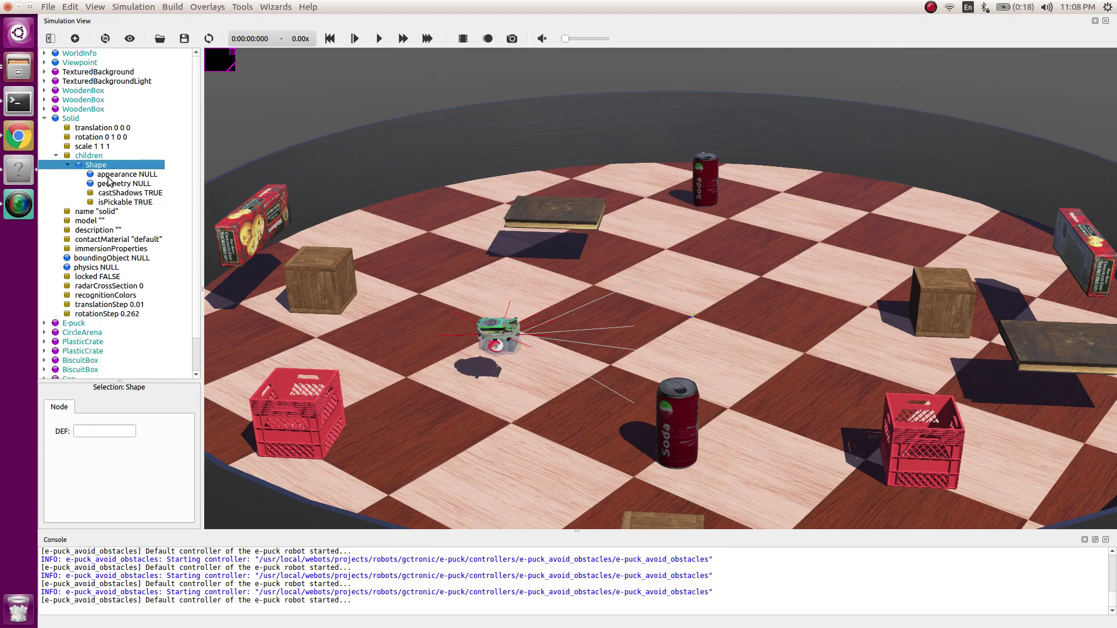
pyautogui.doubleClick(118, 176)
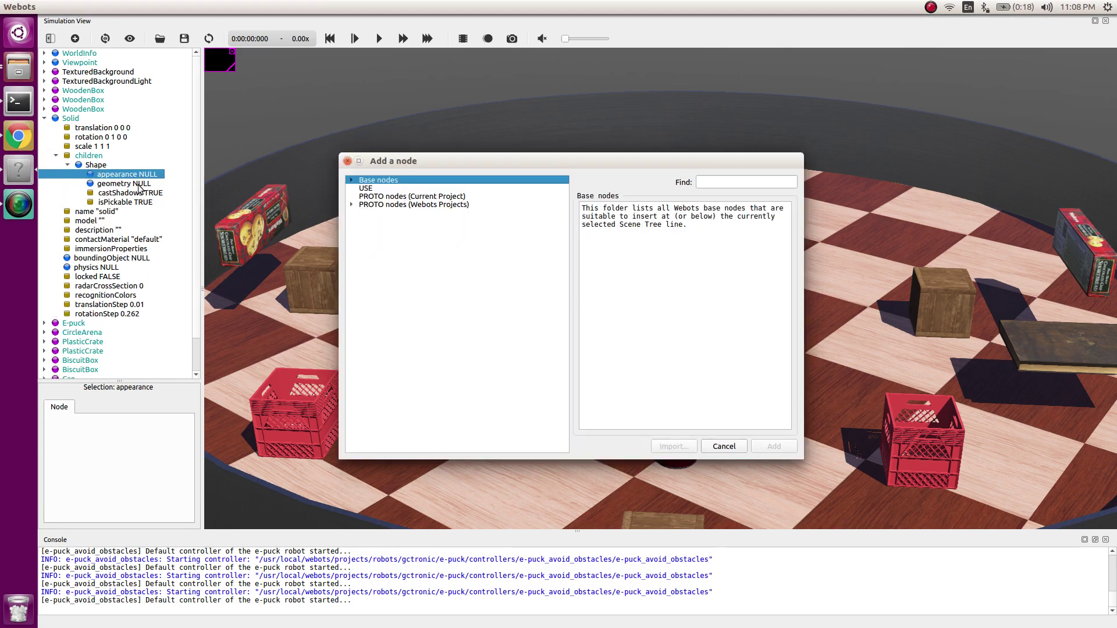
pyautogui.click(347, 161)
pyautogui.doubleClick(137, 183)
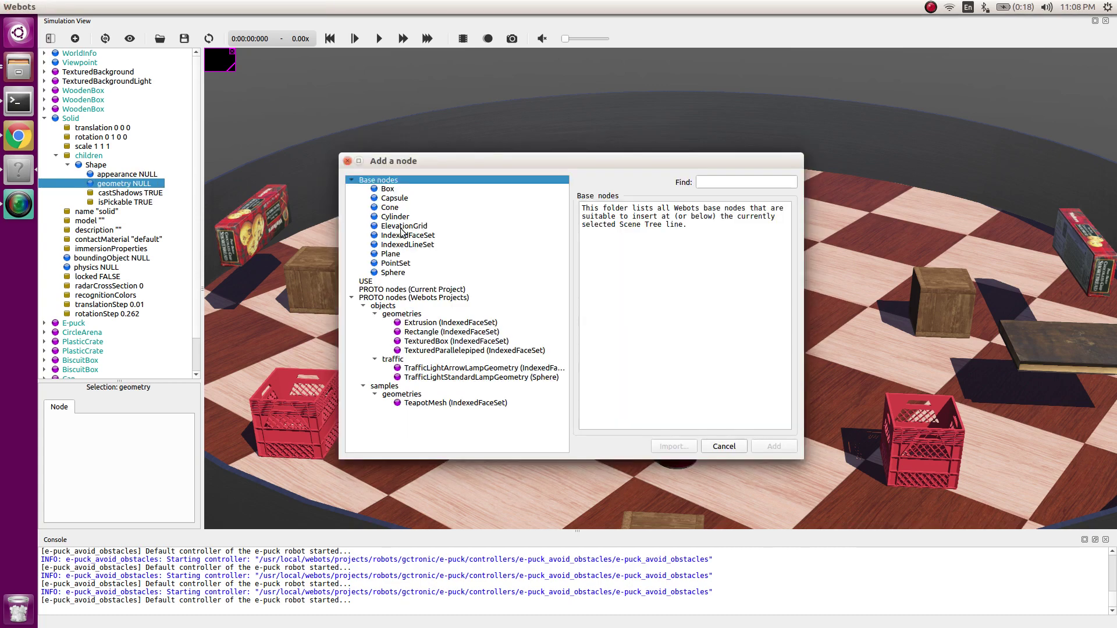
pyautogui.click(393, 273)
pyautogui.click(779, 443)
pyautogui.click(693, 320)
pyautogui.moveTo(693, 260); pyautogui.dragTo(688, 170)
# Reselect the sphere and assign a PBRAppearance to its appearance field
pyautogui.click(772, 348)
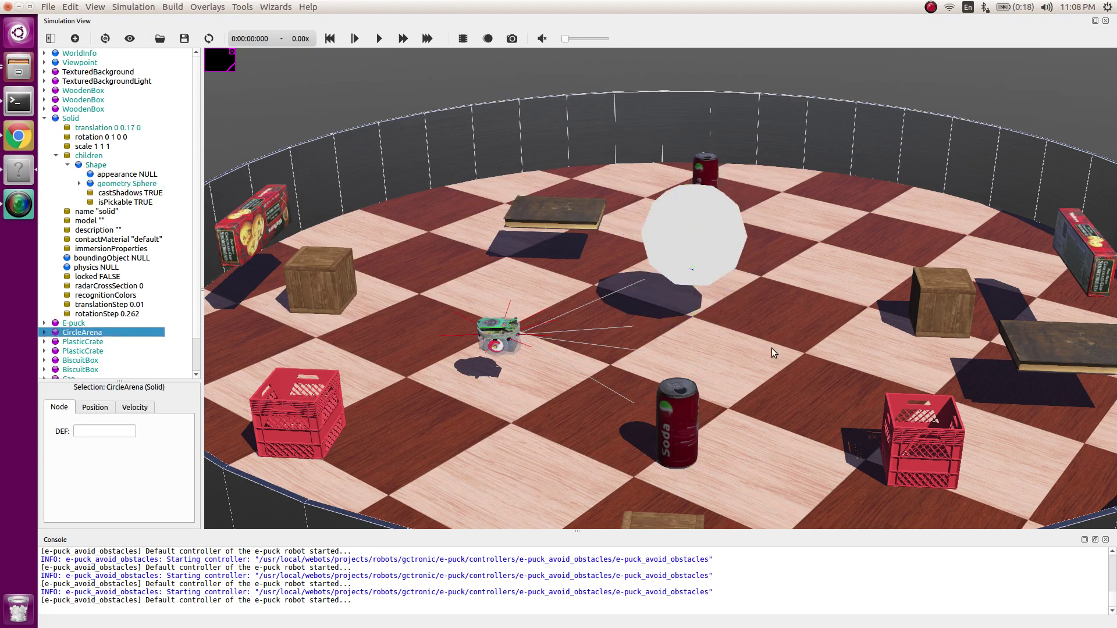
pyautogui.moveTo(772, 348); pyautogui.dragTo(696, 202)
pyautogui.click(696, 202)
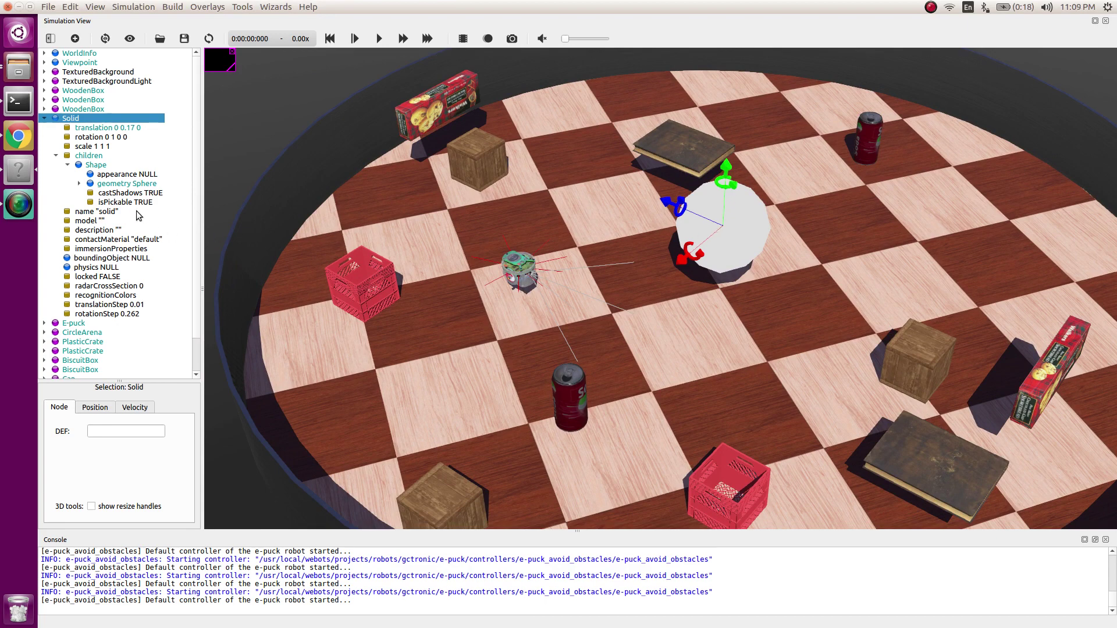
pyautogui.doubleClick(91, 175)
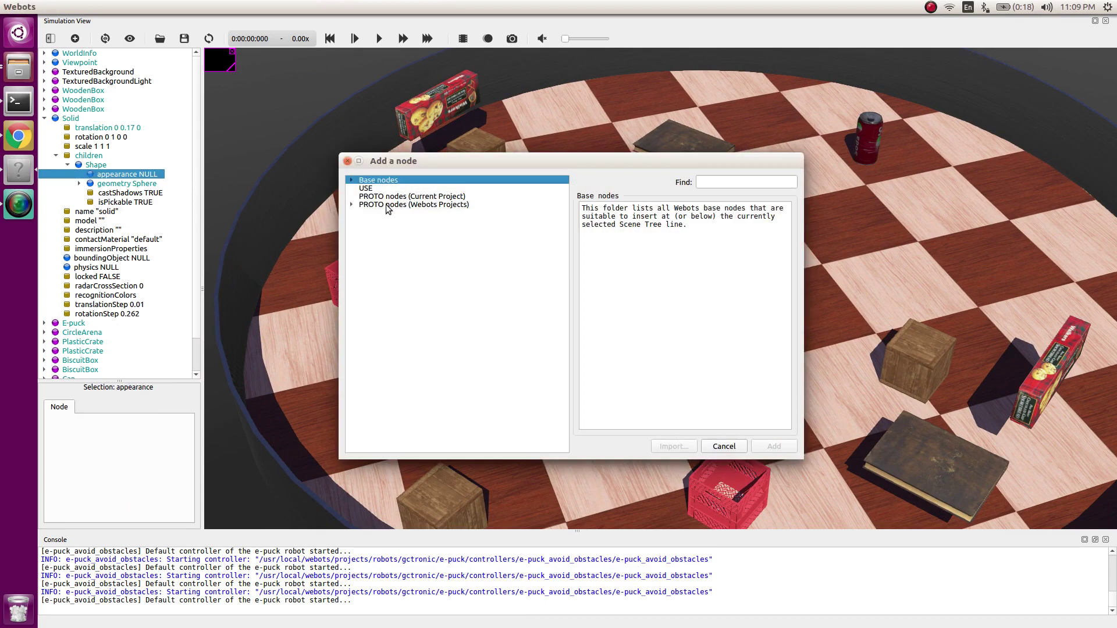
pyautogui.click(353, 180)
pyautogui.click(390, 199)
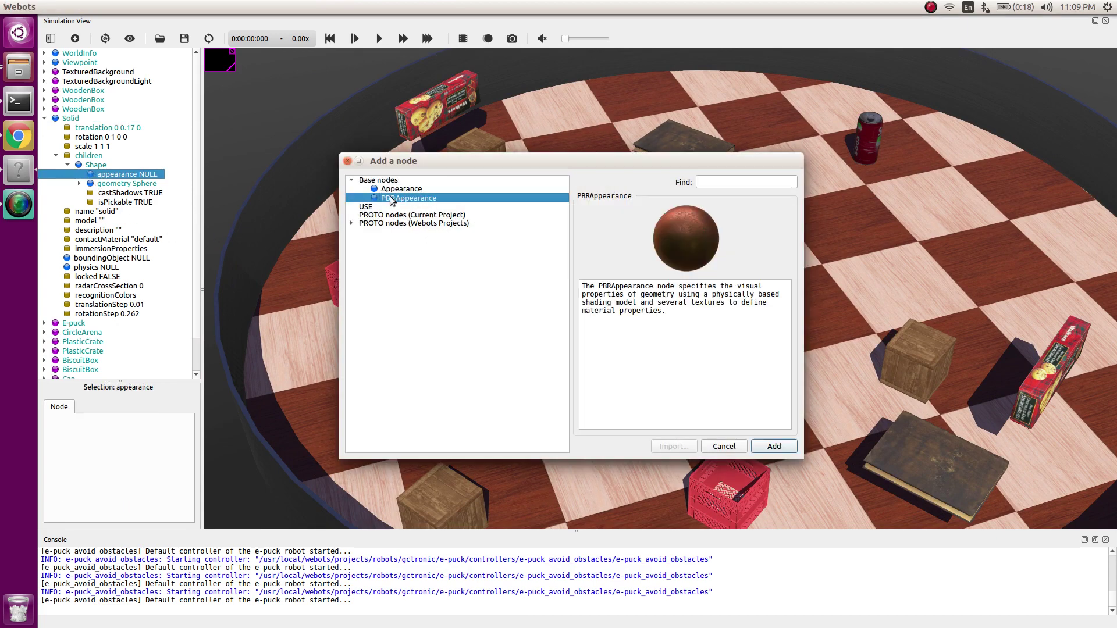
pyautogui.click(774, 446)
# Add an ImageTexture base colour map whose url is webots_billboard.jpg
pyautogui.click(76, 175)
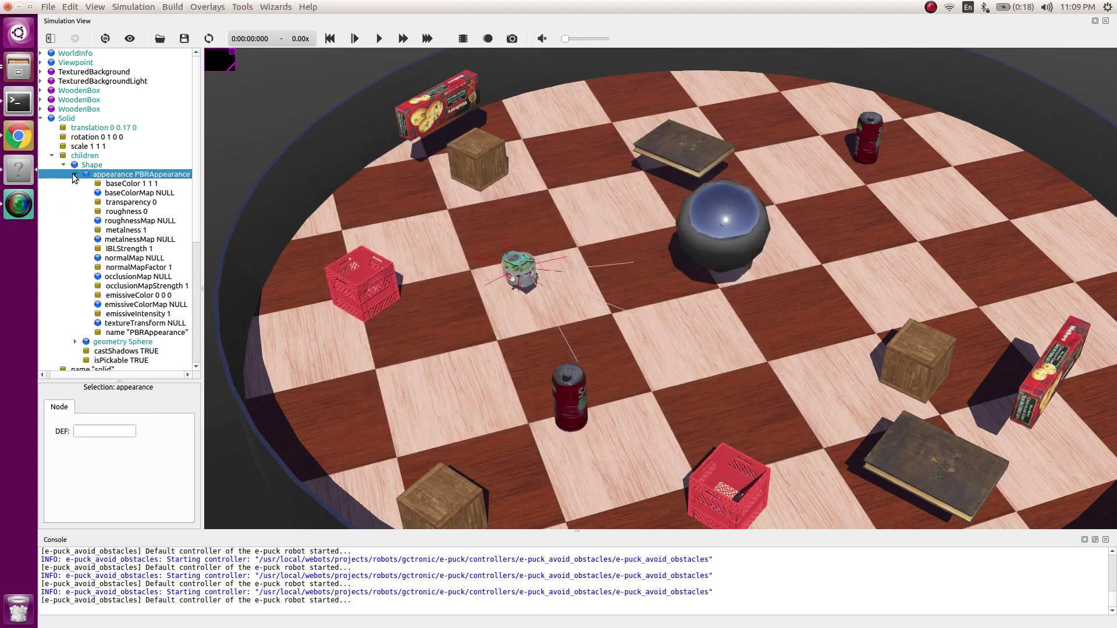
pyautogui.doubleClick(131, 193)
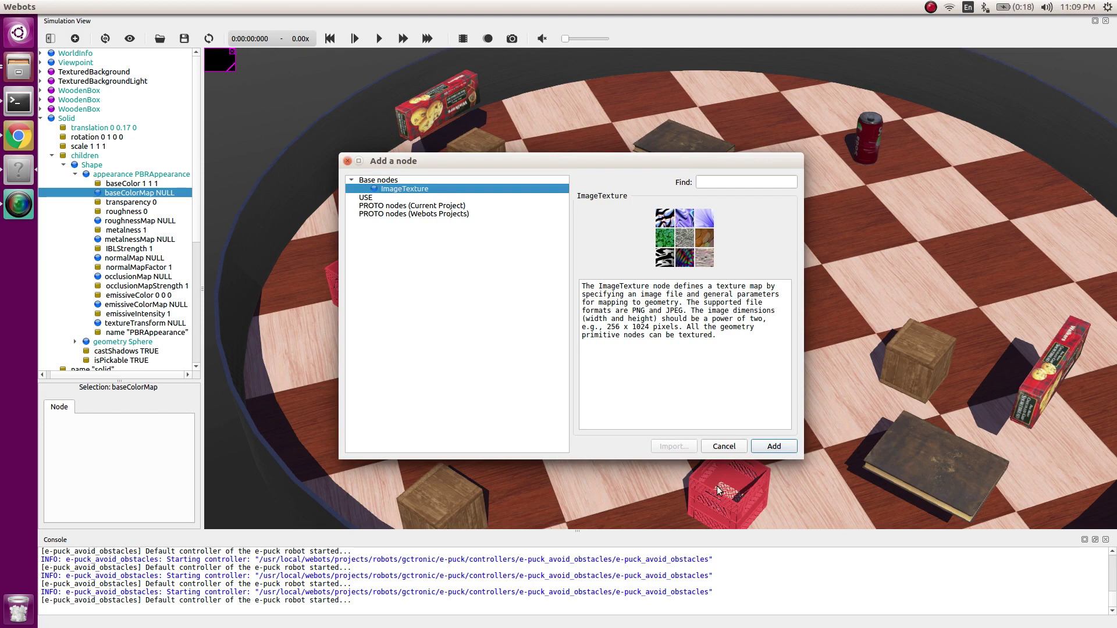
pyautogui.click(774, 447)
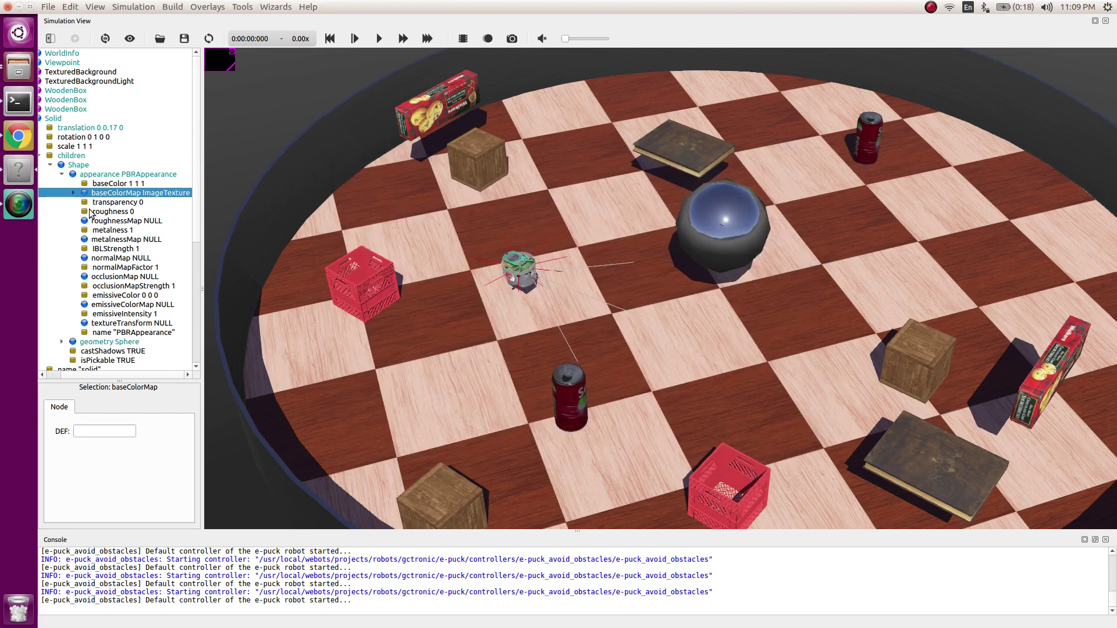
pyautogui.click(74, 194)
pyautogui.click(108, 204)
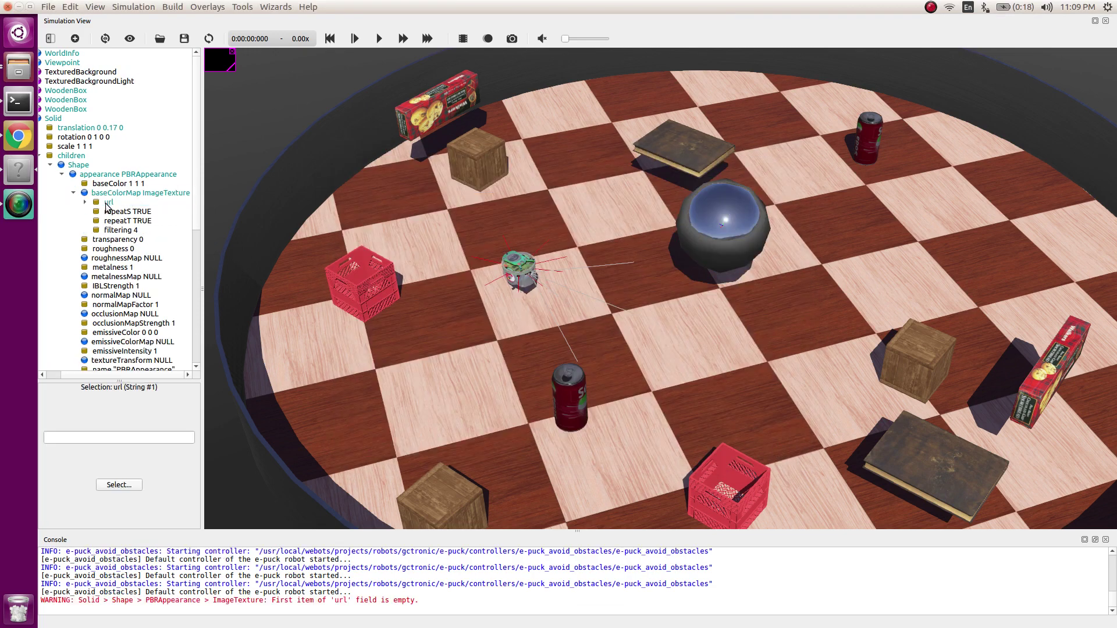
pyautogui.click(119, 484)
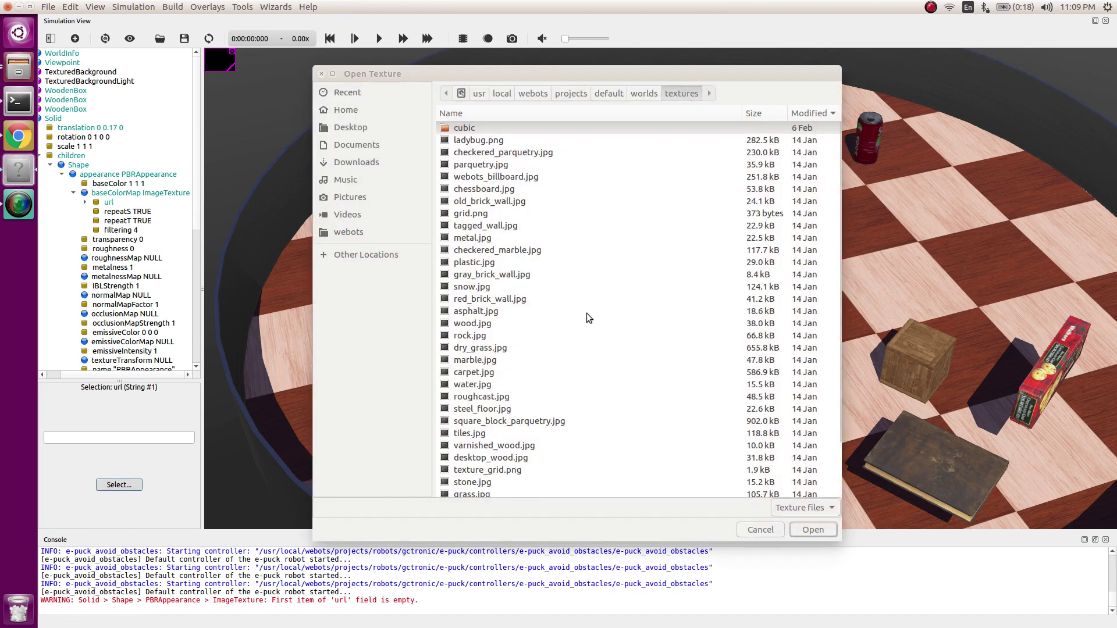
pyautogui.click(465, 226)
pyautogui.click(465, 238)
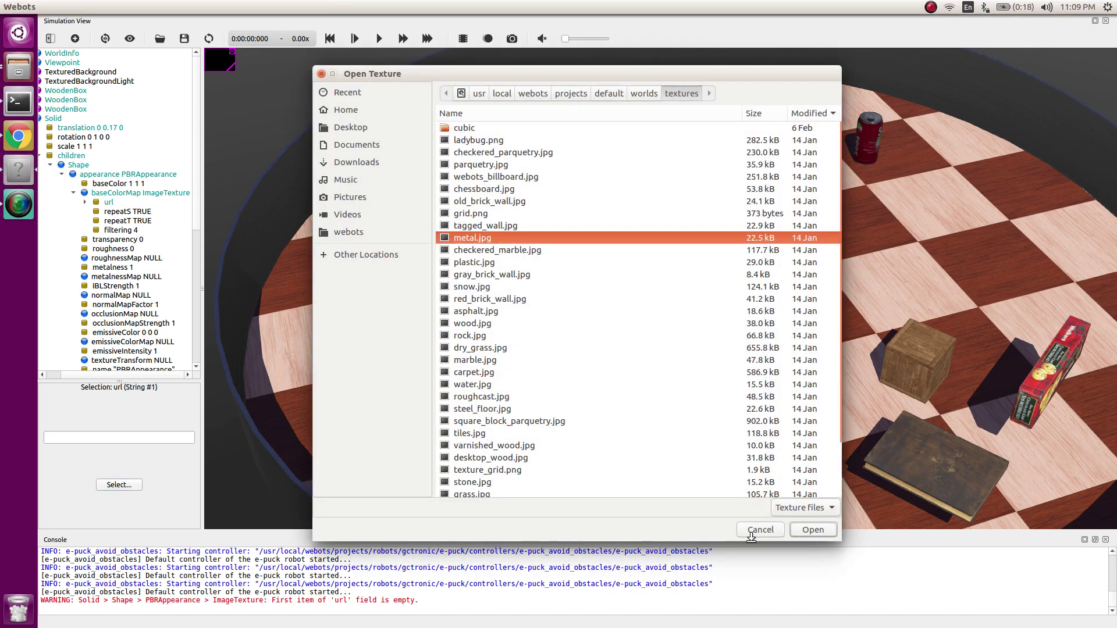
pyautogui.click(497, 176)
pyautogui.click(808, 529)
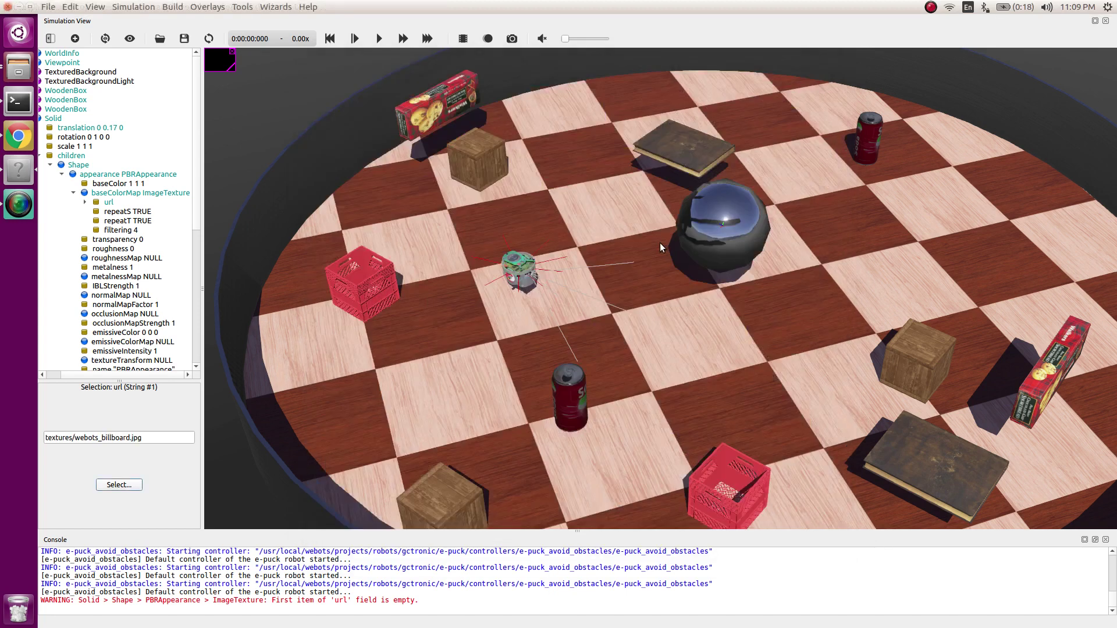
pyautogui.moveTo(659, 255); pyautogui.dragTo(819, 264)
pyautogui.scroll(-5, 730, 204)
pyautogui.scroll(6, 772, 179)
pyautogui.scroll(-3, 762, 184)
pyautogui.scroll(-2, 819, 264)
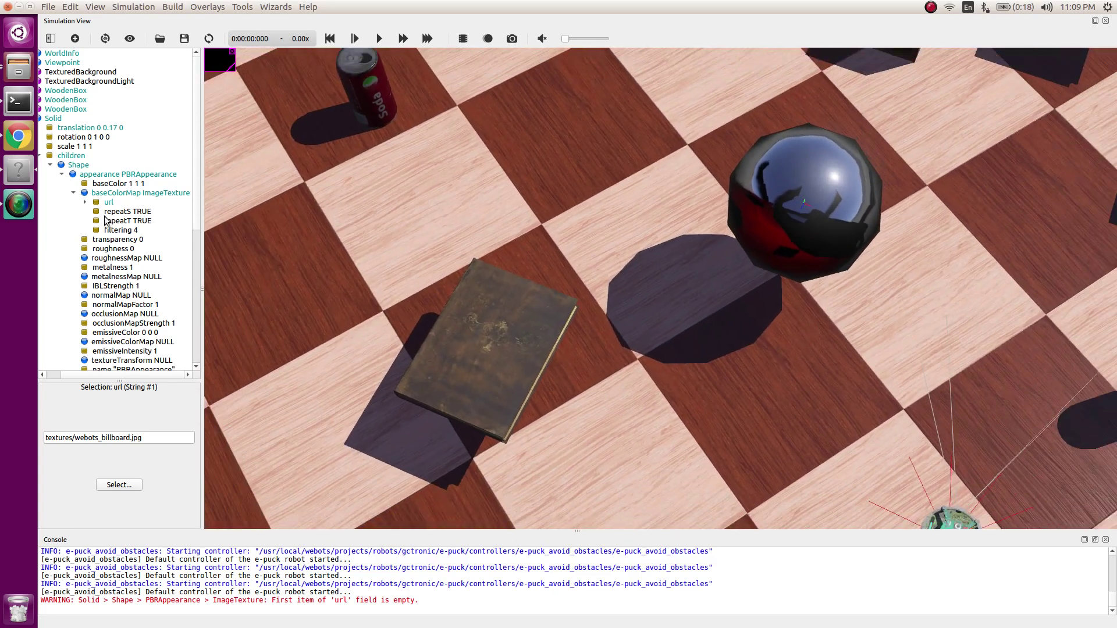
pyautogui.click(77, 193)
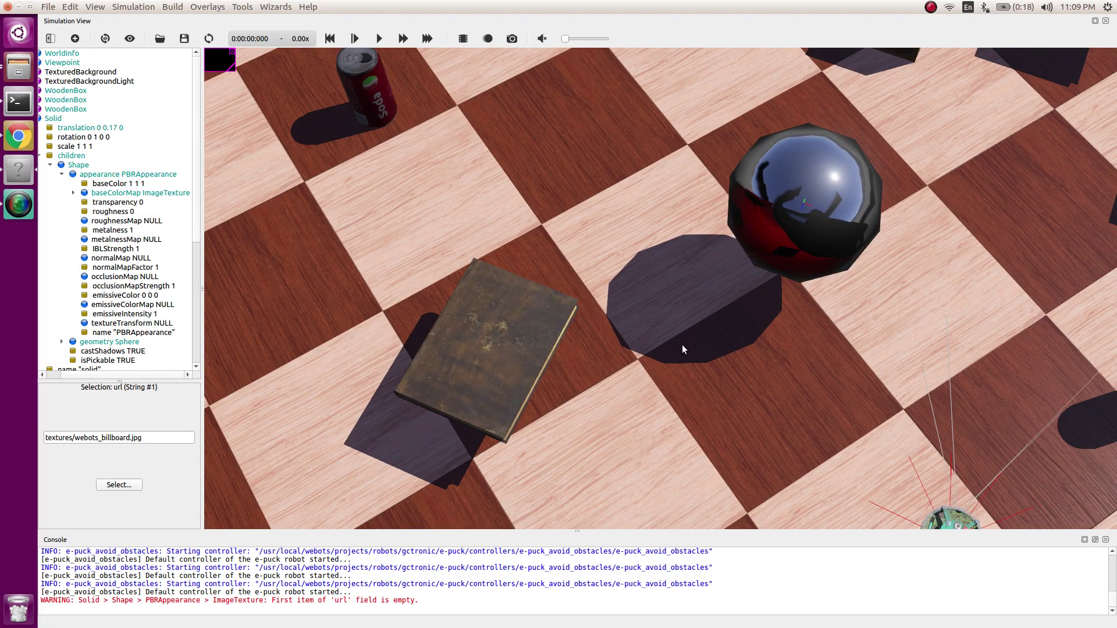
pyautogui.moveTo(682, 347); pyautogui.dragTo(576, 385)
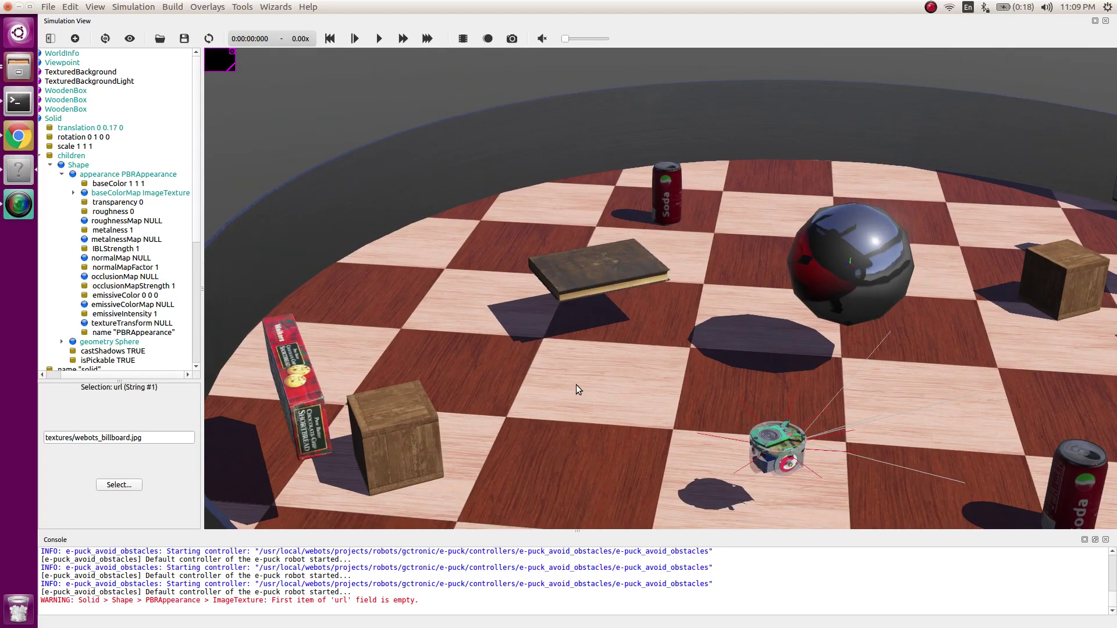